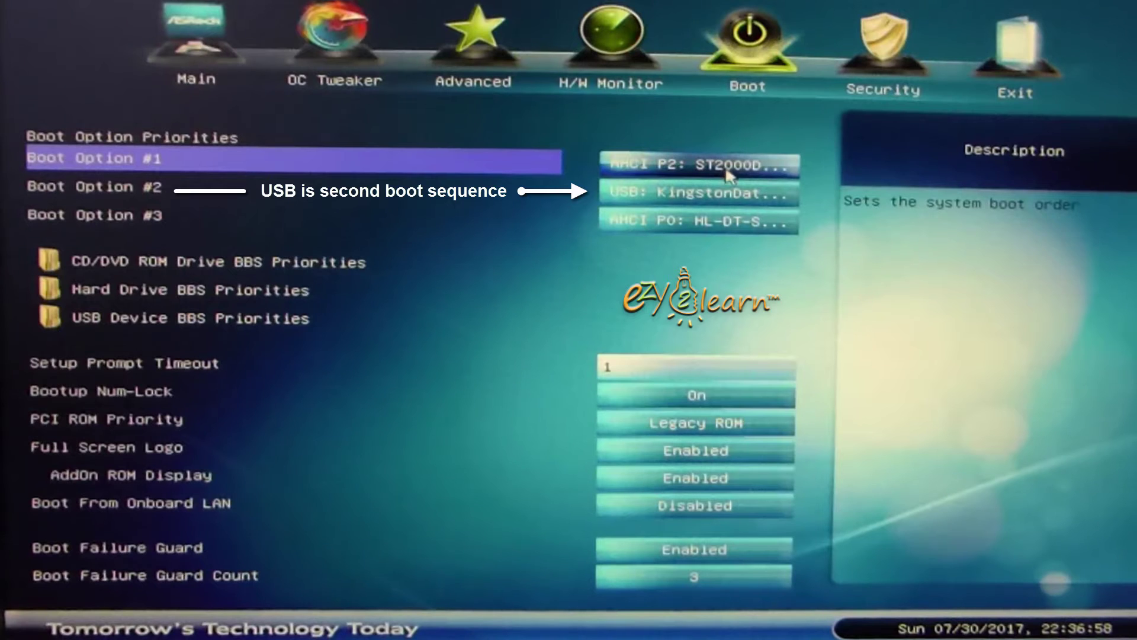
Step: Set the Kingston DataTraveler USB stick as Boot Option #1, ahead of the hard disk
{"action": "left_click", "coordinate": [785, 171]}
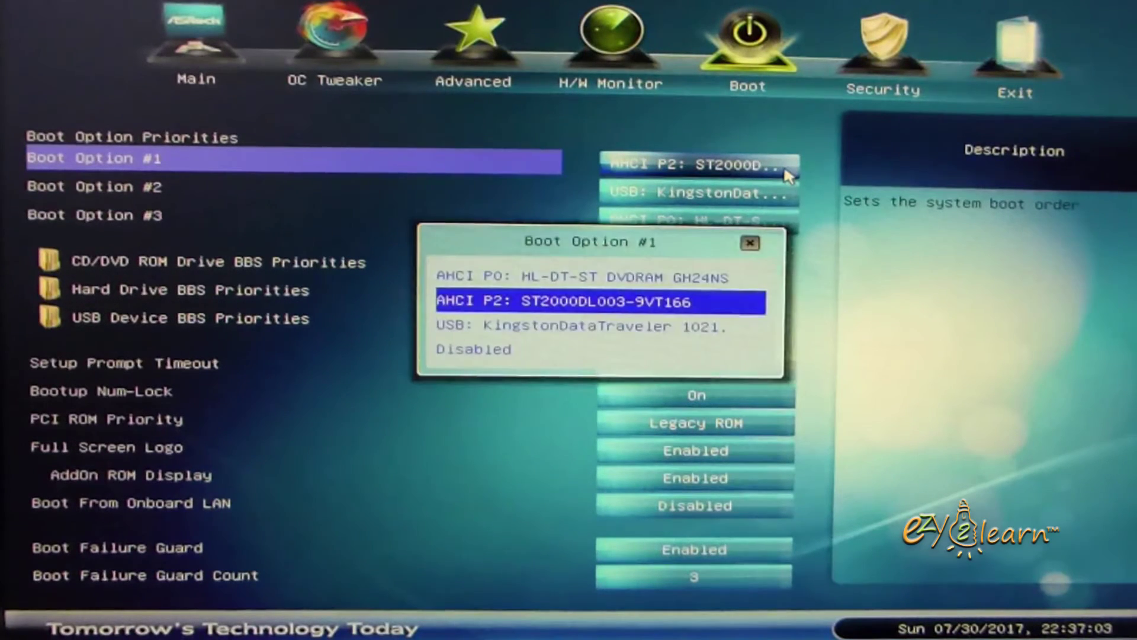
{"action": "left_click", "coordinate": [702, 335]}
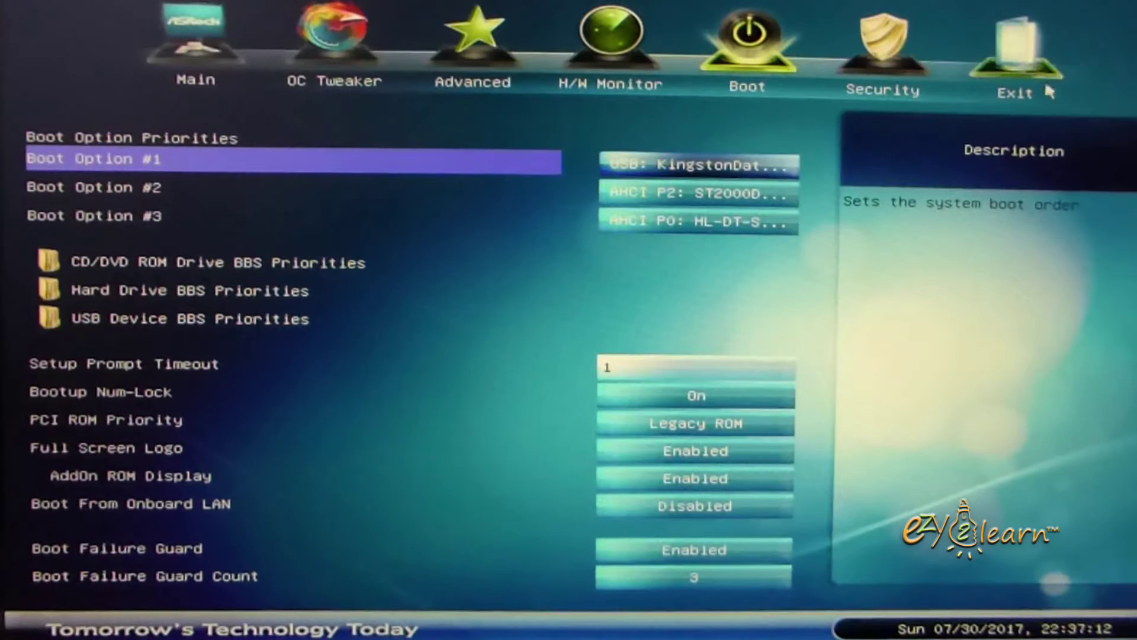
{"action": "left_click", "coordinate": [1011, 65]}
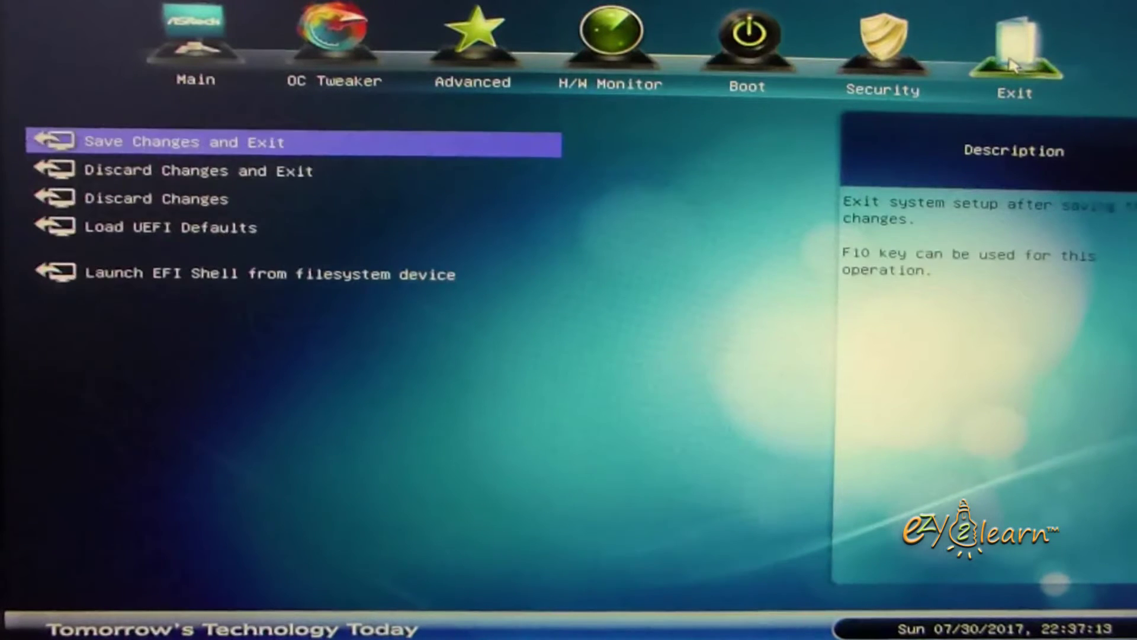
Step: Save the new boot order and exit ASRock UEFI Setup
{"action": "left_click", "coordinate": [278, 149]}
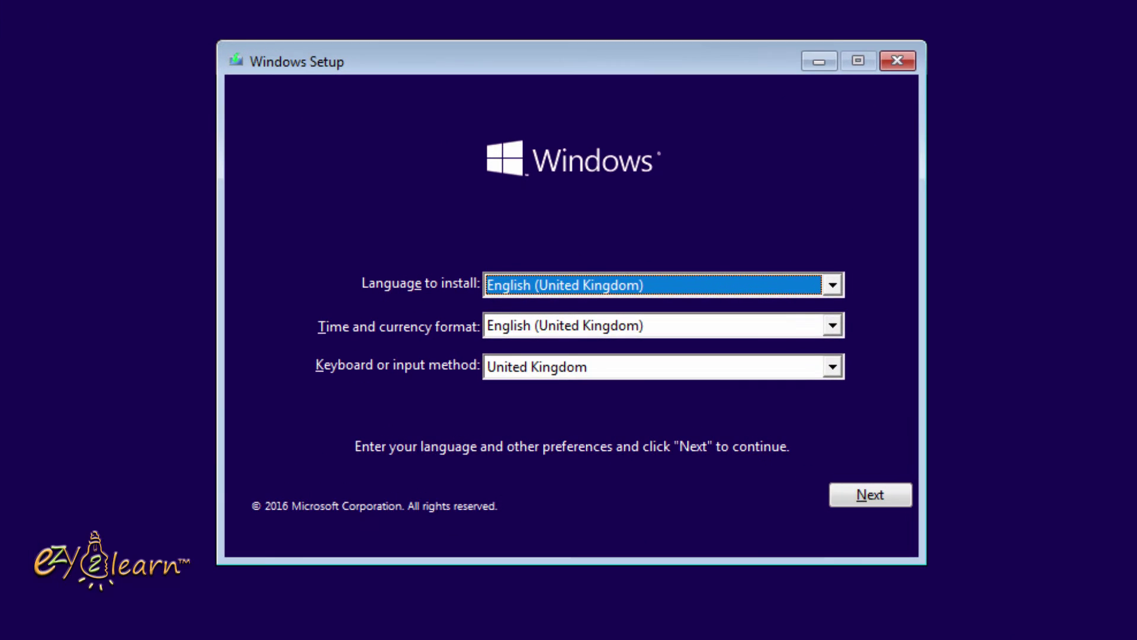
Step: Keep the English (United Kingdom) language settings and start the Windows installation
{"action": "left_click", "coordinate": [878, 497]}
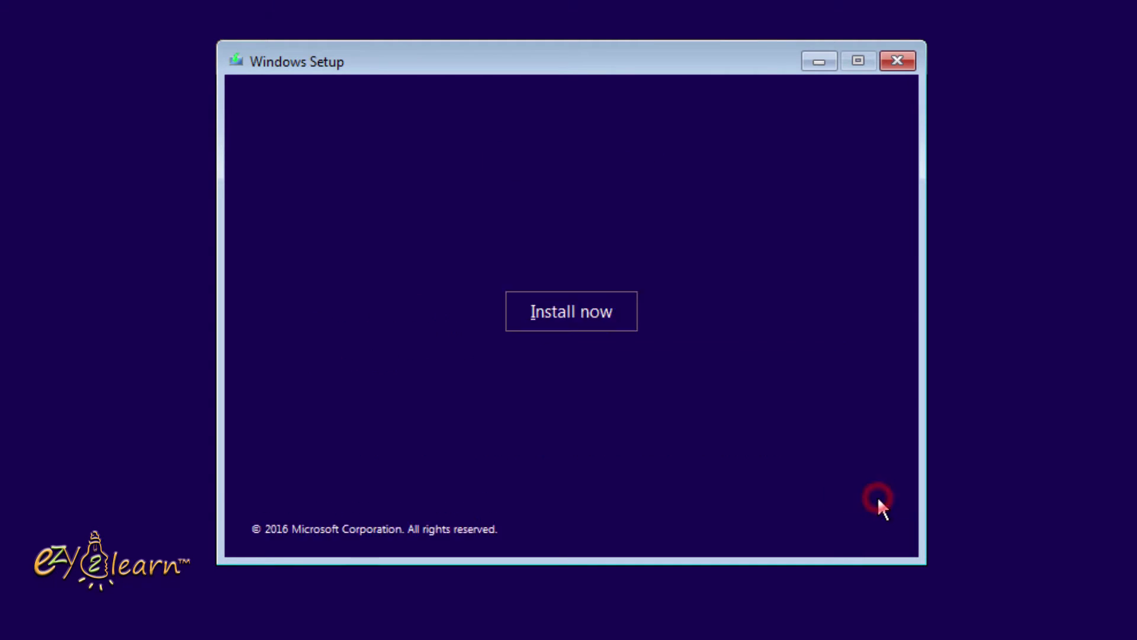
{"action": "left_click", "coordinate": [619, 320]}
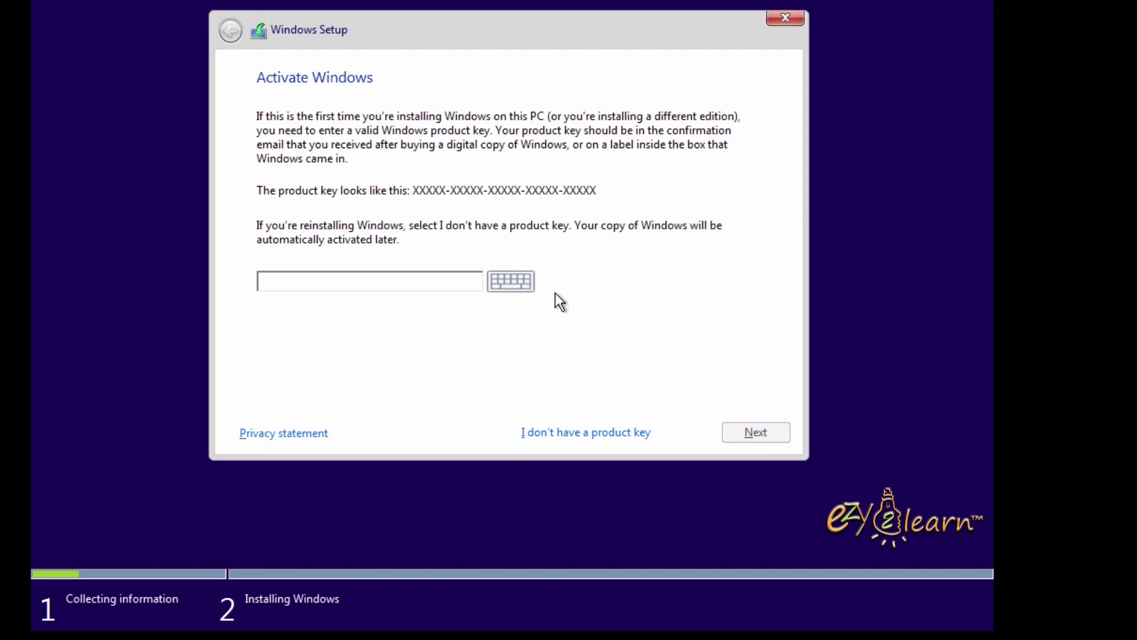
Step: Continue without a product key, select the Windows 10 Pro edition and accept the licence terms
{"action": "left_click", "coordinate": [646, 437]}
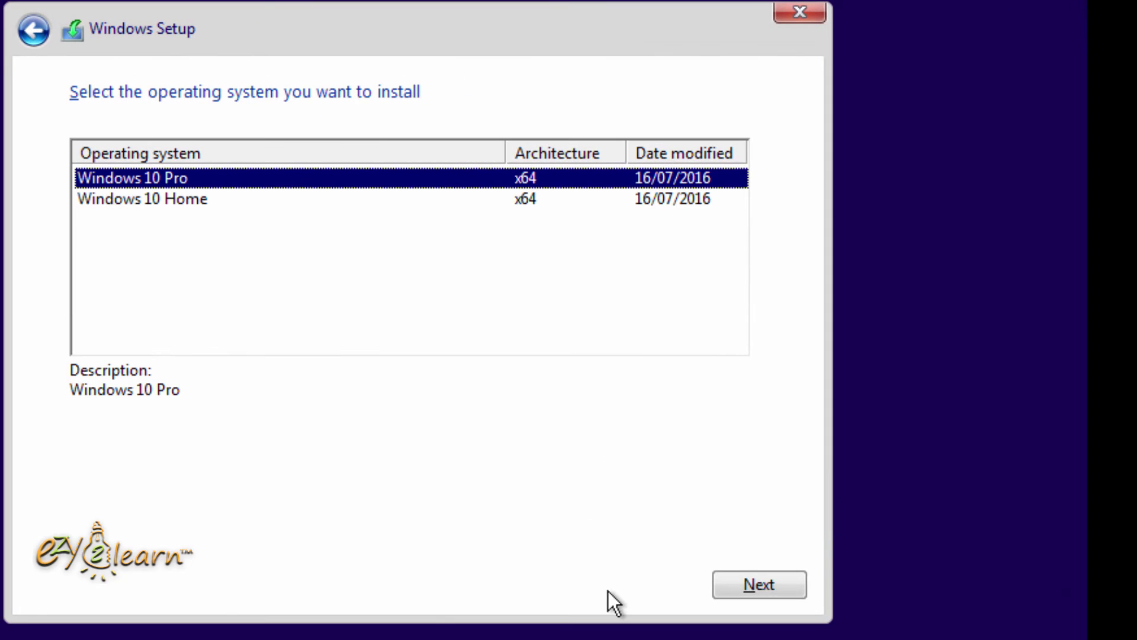
{"action": "left_click", "coordinate": [203, 199]}
{"action": "left_click", "coordinate": [210, 180]}
{"action": "left_click", "coordinate": [758, 584]}
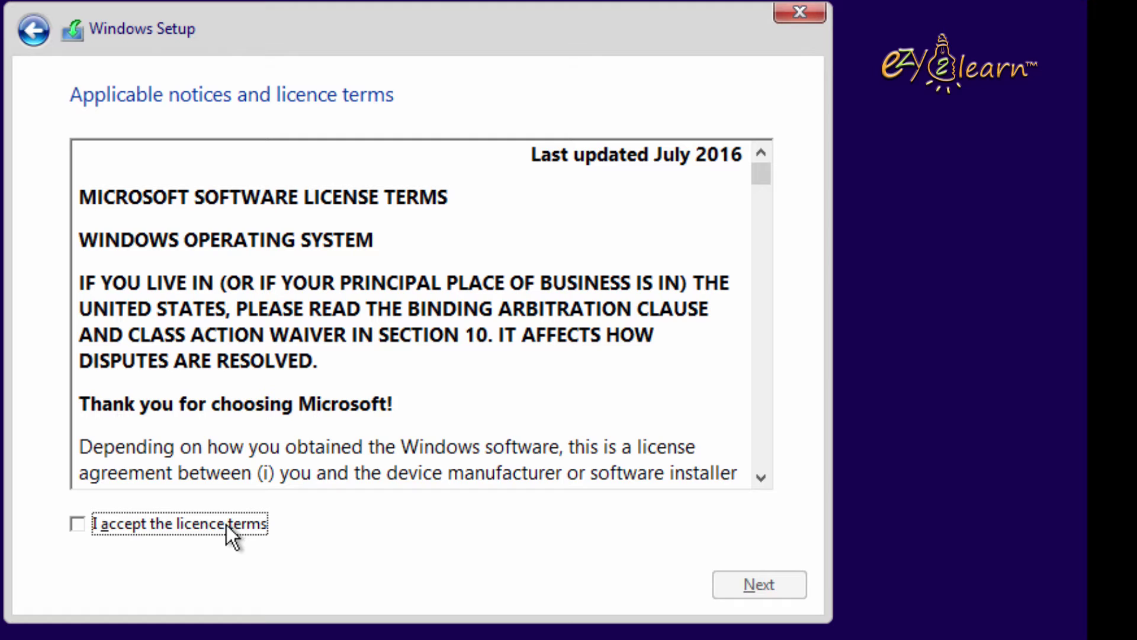
{"action": "left_click", "coordinate": [227, 525]}
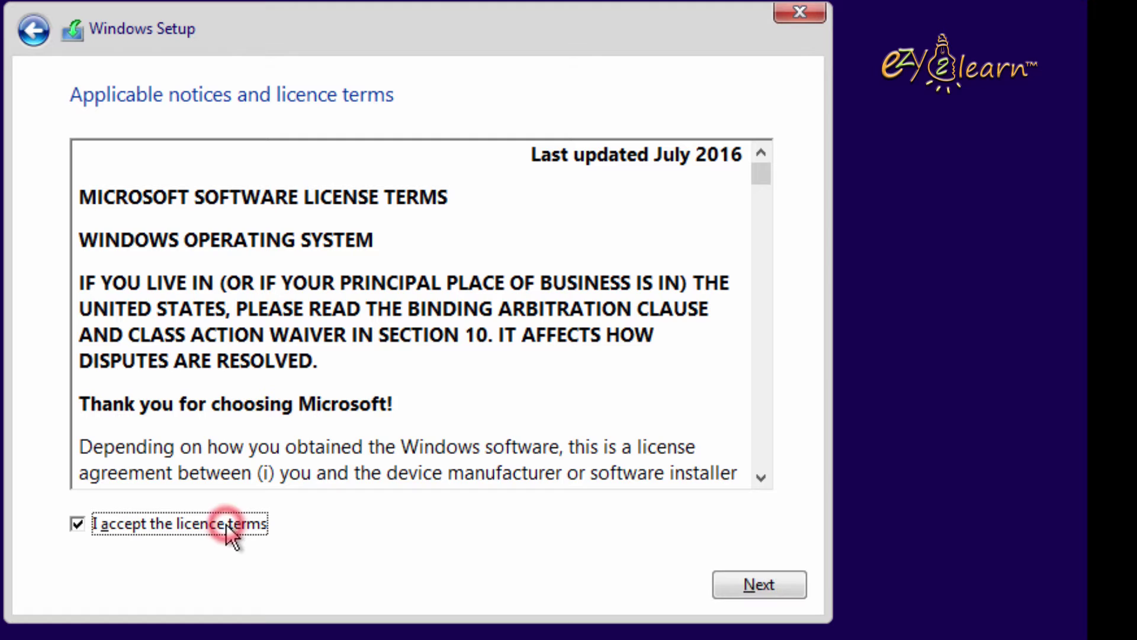
{"action": "left_click", "coordinate": [740, 589]}
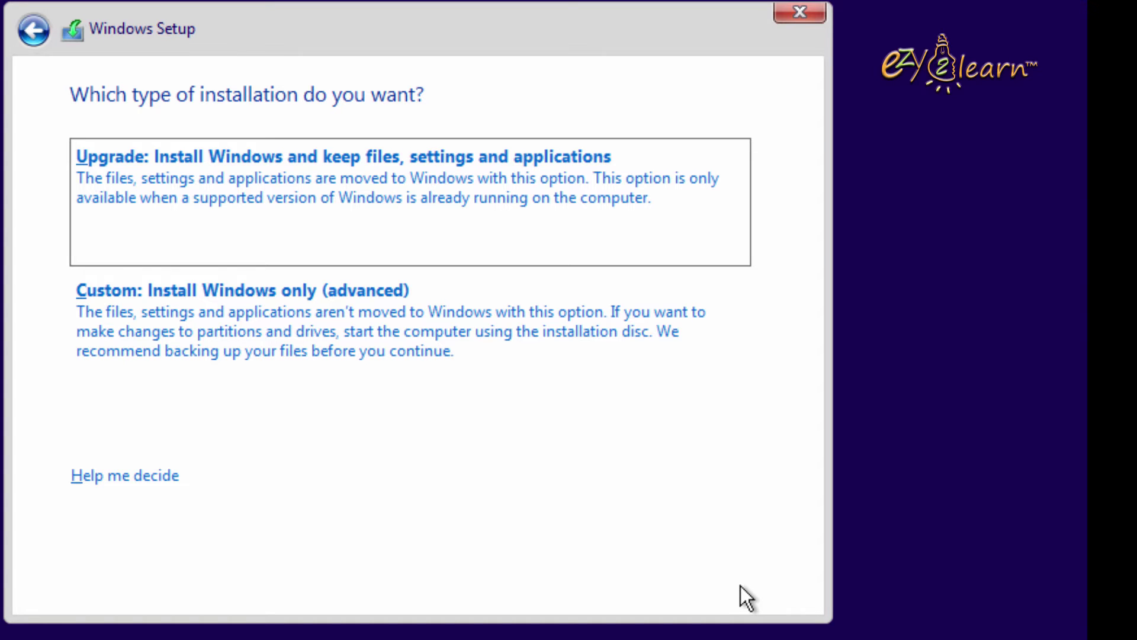
Step: Choose the 'Custom: Install Windows only (advanced)' installation type
{"action": "left_click", "coordinate": [686, 365]}
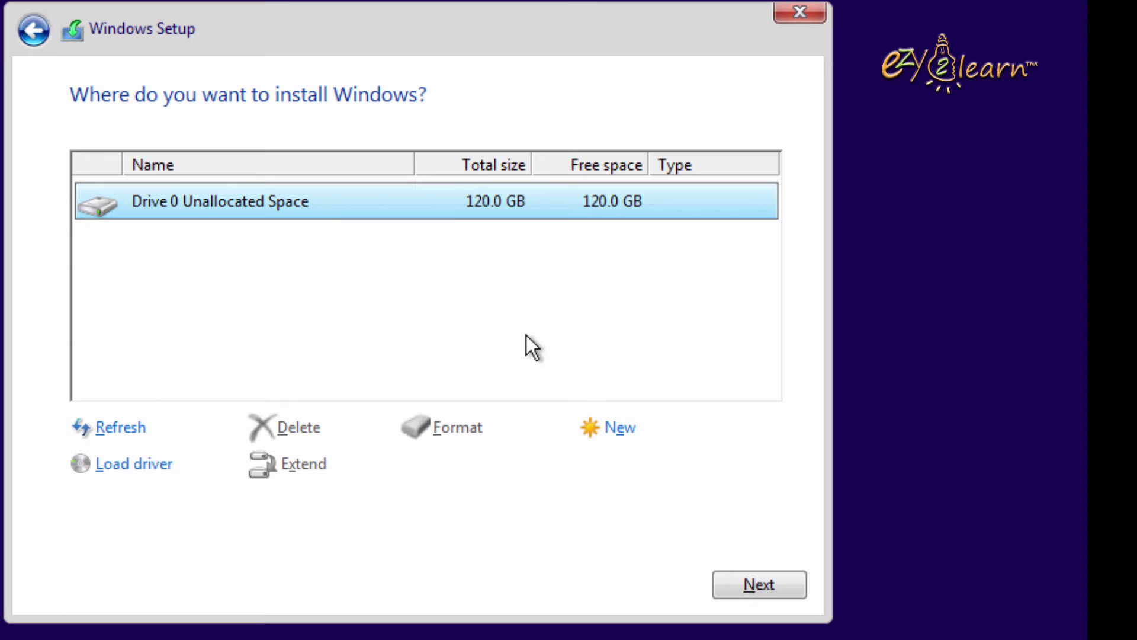
Step: Create a 30000 MB partition, accepting the extra 500 MB System Reserved partition
{"action": "left_click", "coordinate": [634, 436]}
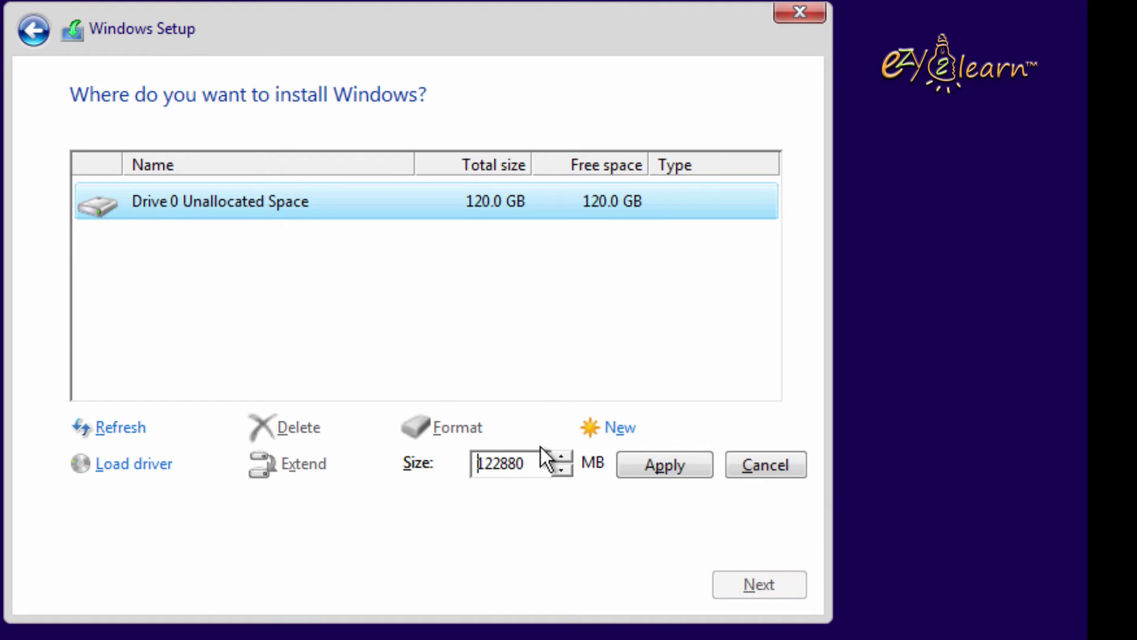
{"action": "left_click_drag", "start_coordinate": [533, 464], "coordinate": [457, 459]}
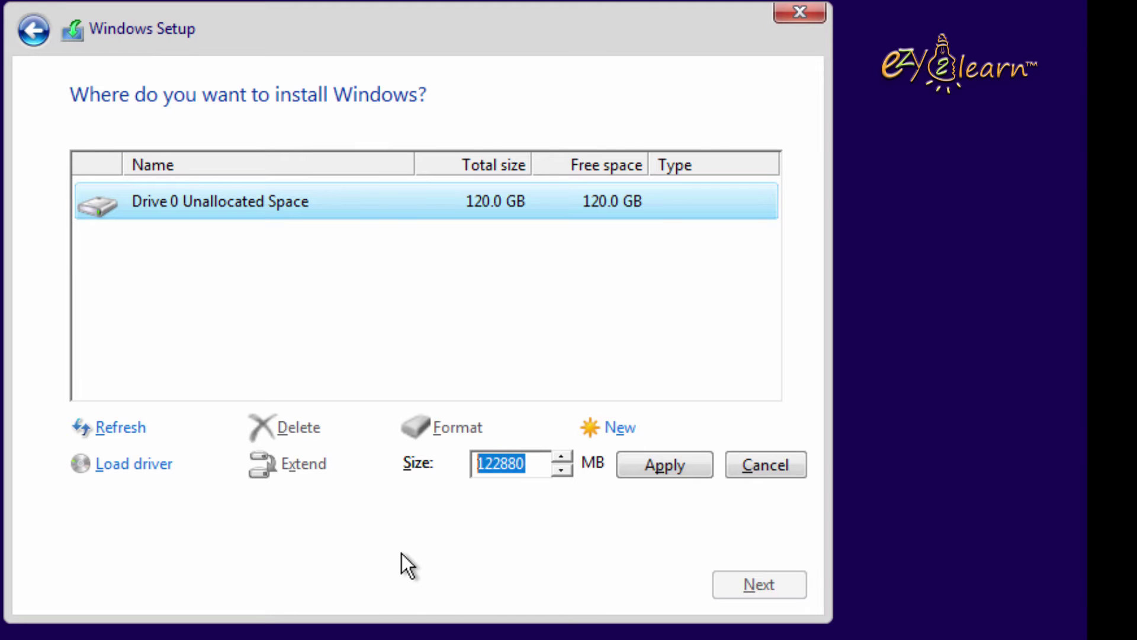
{"action": "type", "text": "3"}
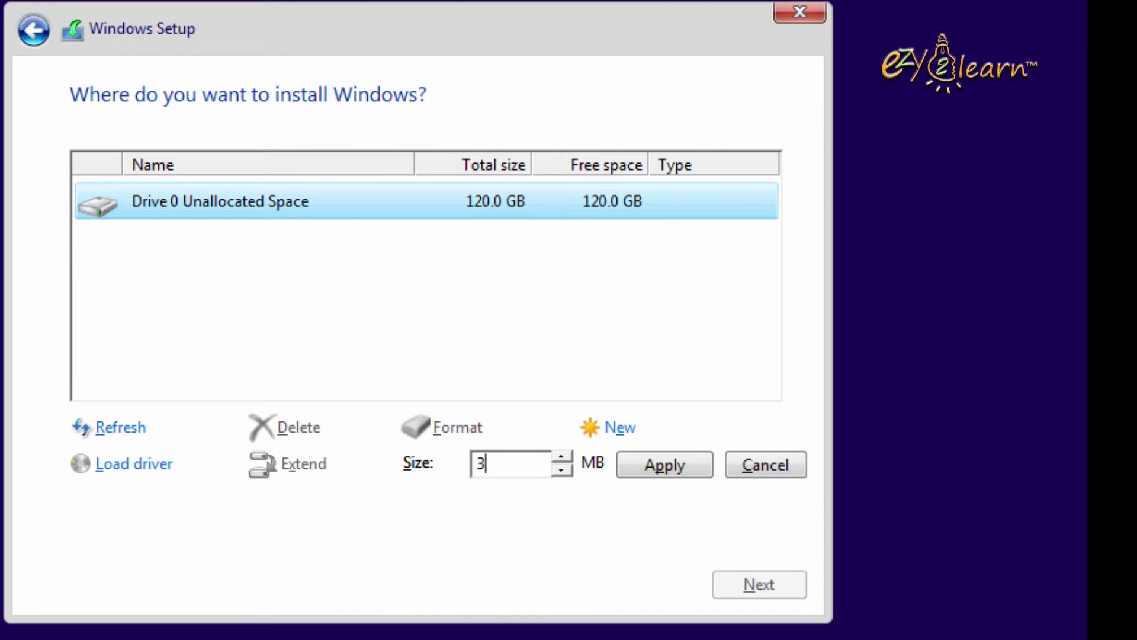
{"action": "type", "text": "0000"}
{"action": "left_click", "coordinate": [681, 473]}
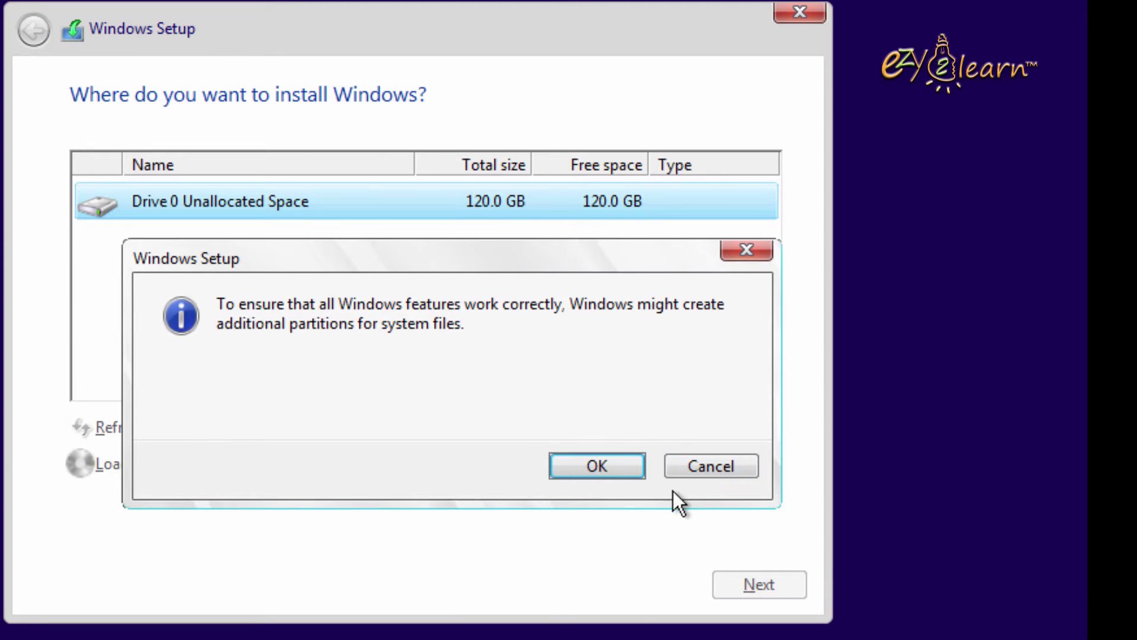
{"action": "left_click", "coordinate": [616, 474]}
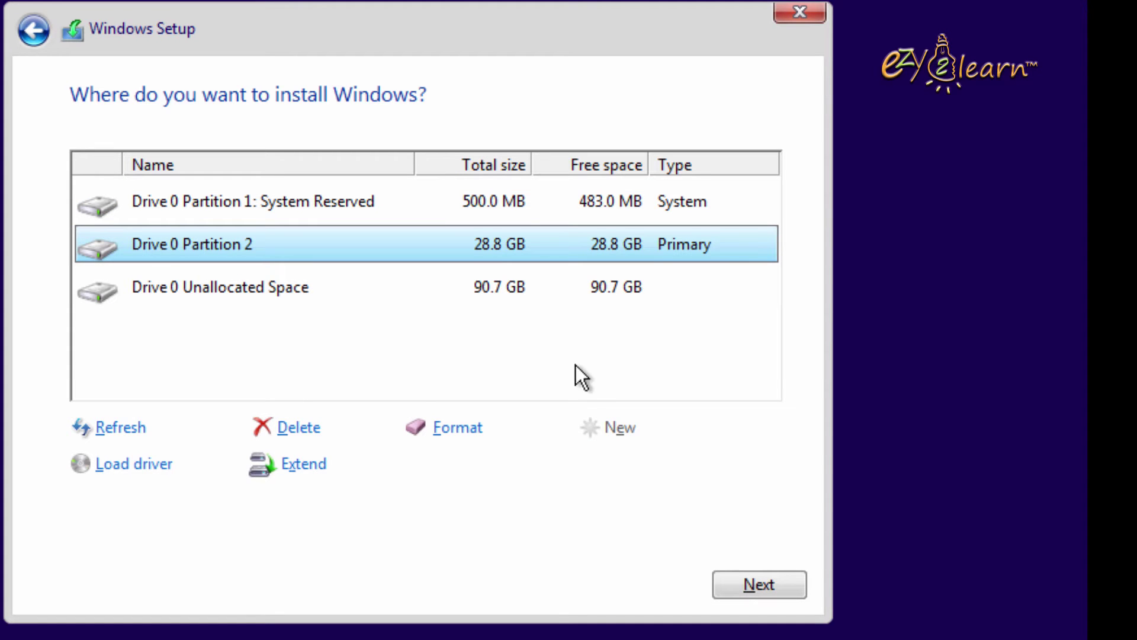
Step: Create and format Partition 3 from the remaining 90.7 GB, then select Partition 2
{"action": "left_click", "coordinate": [554, 296]}
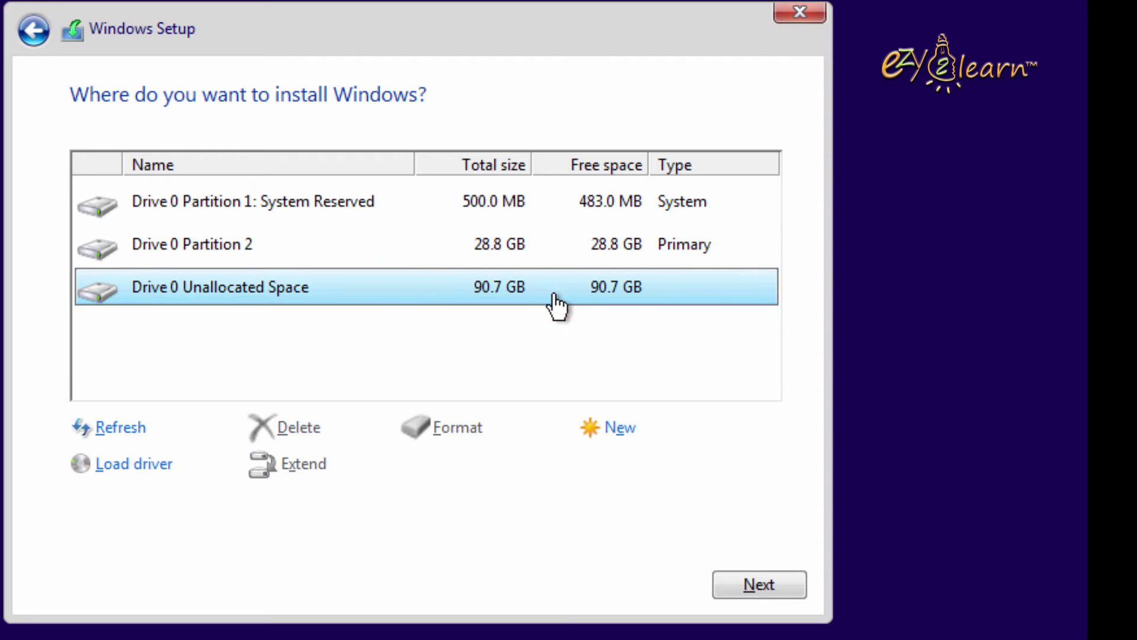
{"action": "left_click", "coordinate": [604, 425]}
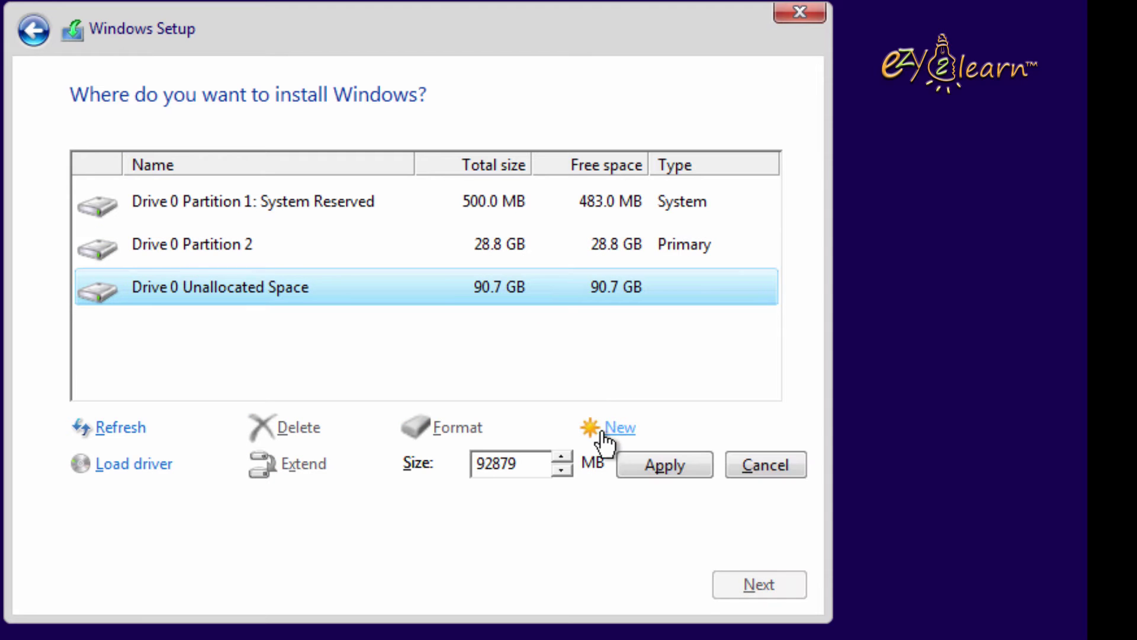
{"action": "left_click", "coordinate": [677, 468]}
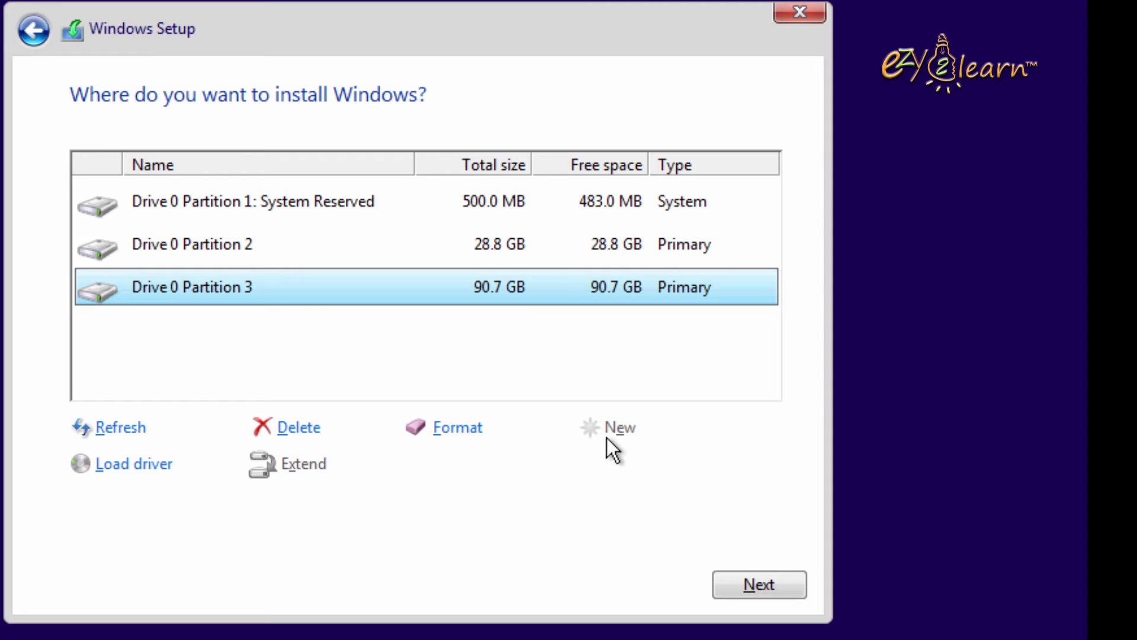
{"action": "left_click", "coordinate": [469, 436]}
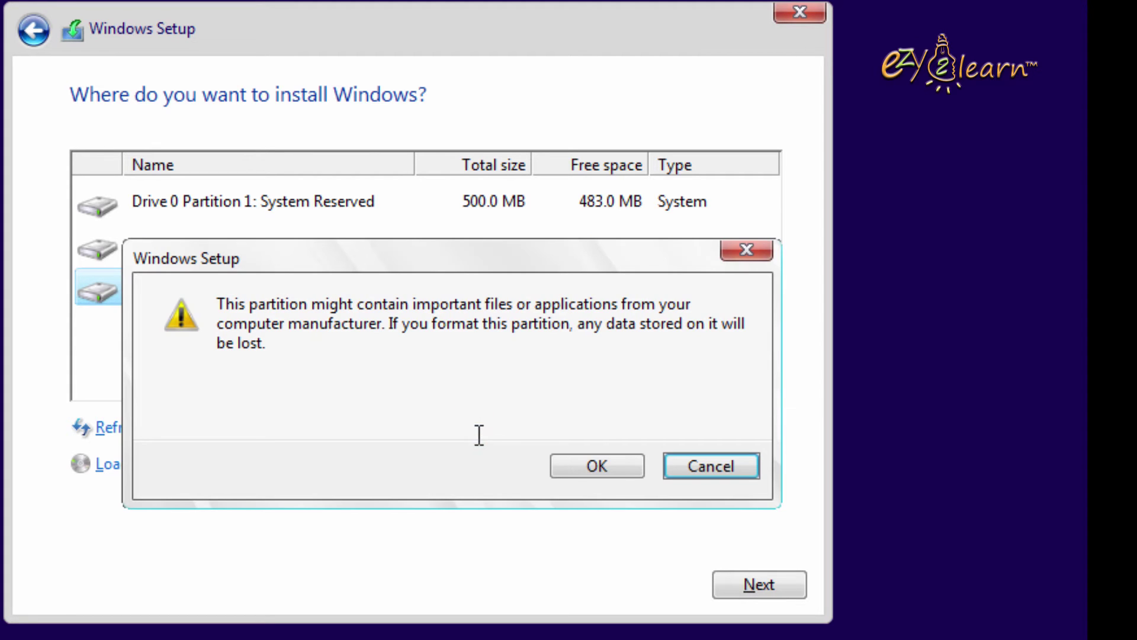
{"action": "left_click", "coordinate": [599, 463]}
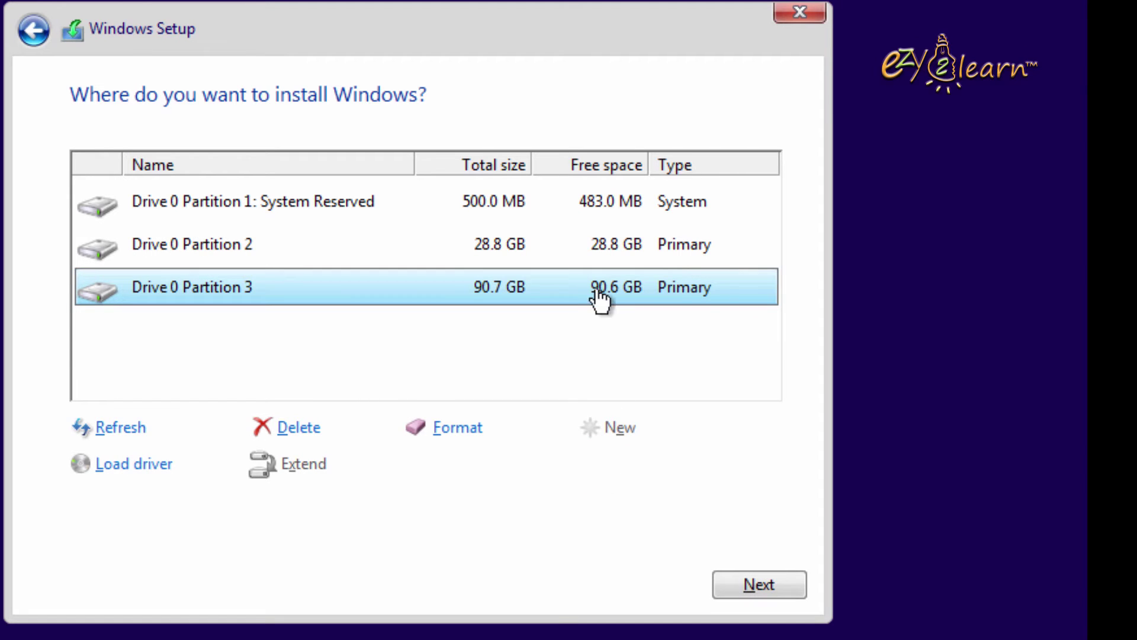
{"action": "left_click", "coordinate": [595, 257]}
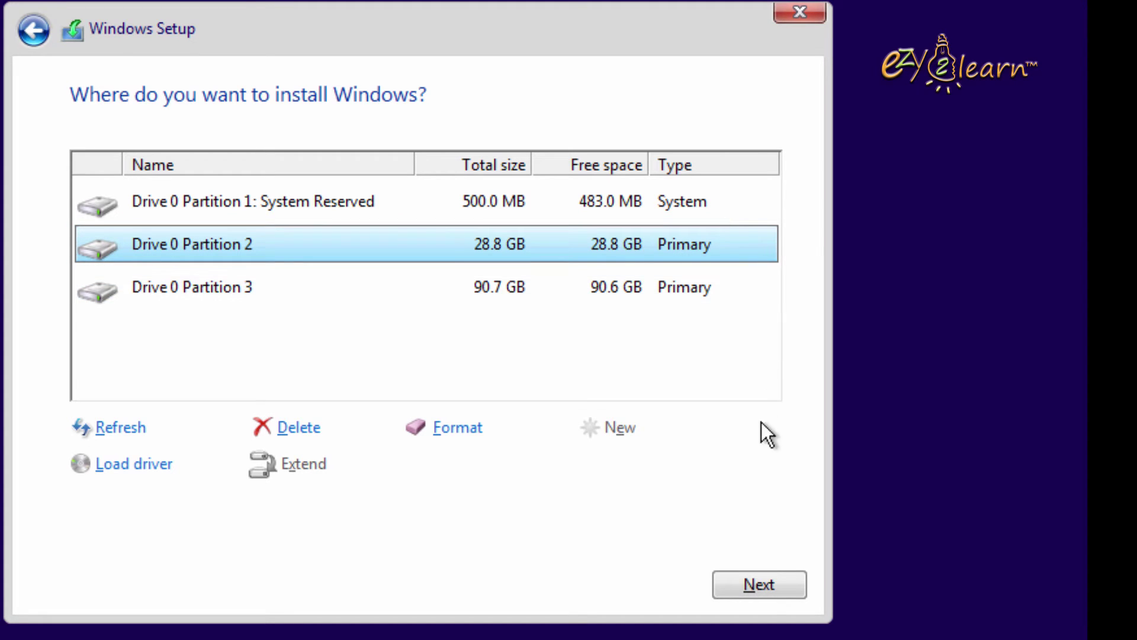
Step: Install Windows onto Drive 0 Partition 2 and wait for it to finish and restart
{"action": "left_click", "coordinate": [763, 589]}
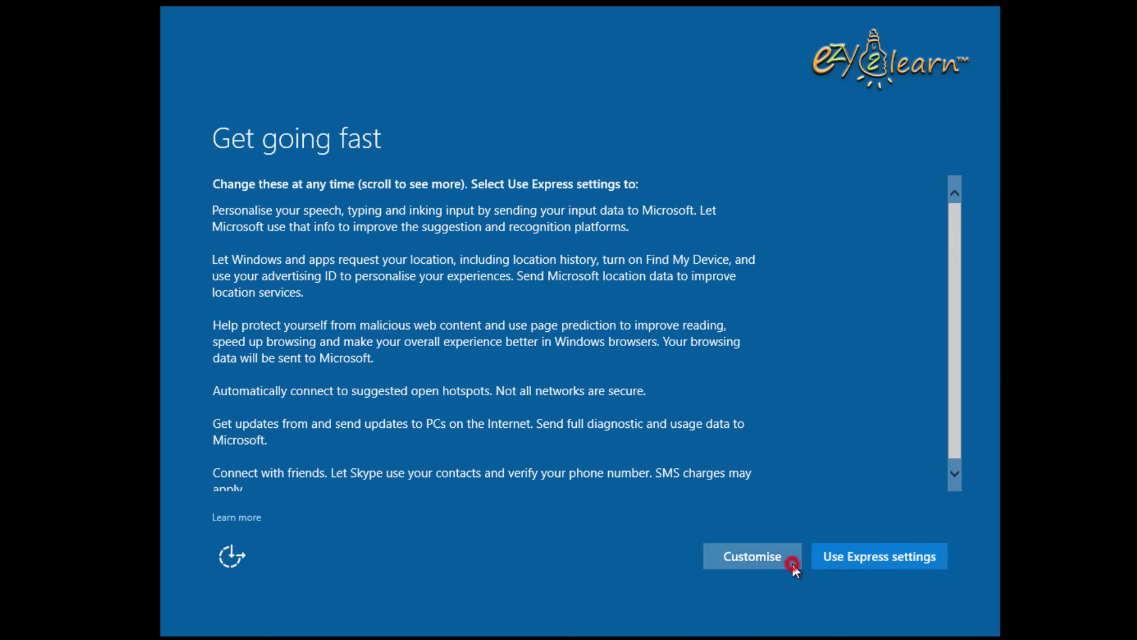
Step: Choose Customise and turn off speech, typing and inking, advertising ID, Skype contacts and location
{"action": "left_click", "coordinate": [791, 563]}
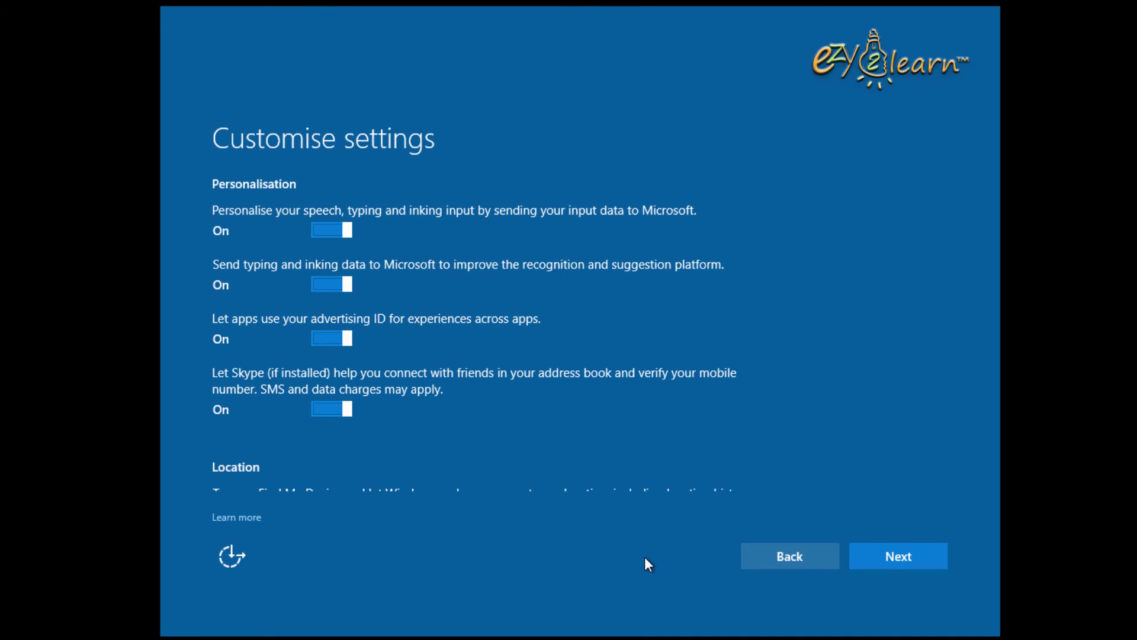
{"action": "left_click", "coordinate": [323, 226]}
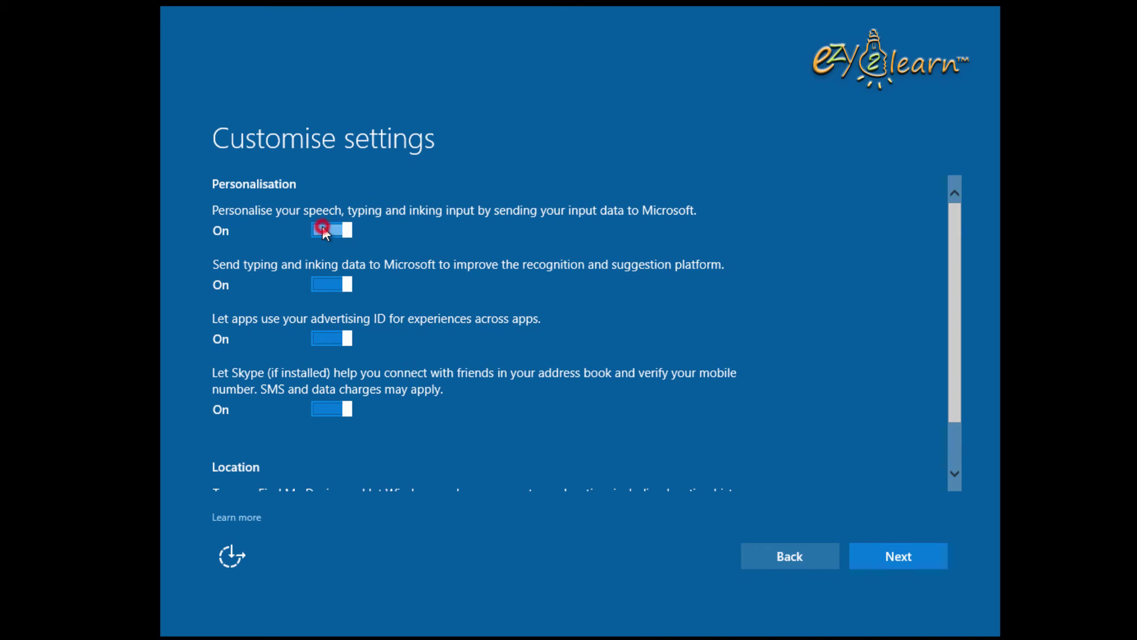
{"action": "left_click", "coordinate": [319, 285]}
{"action": "left_click", "coordinate": [322, 338]}
{"action": "left_click", "coordinate": [325, 408]}
{"action": "left_click_drag", "start_coordinate": [953, 252], "coordinate": [954, 347]}
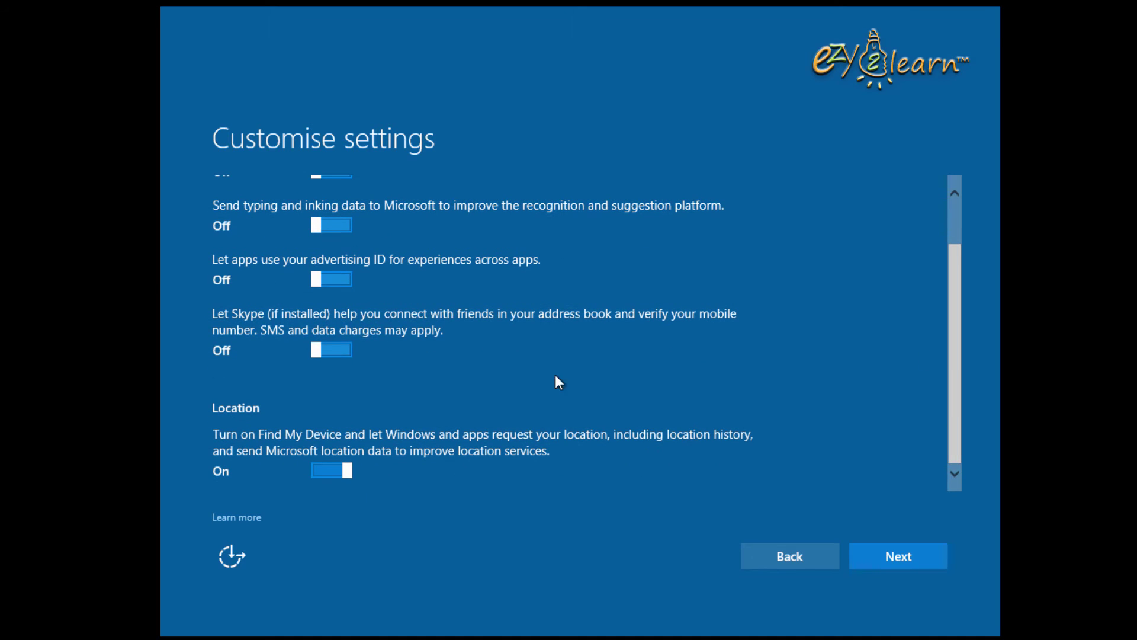
{"action": "left_click", "coordinate": [332, 470]}
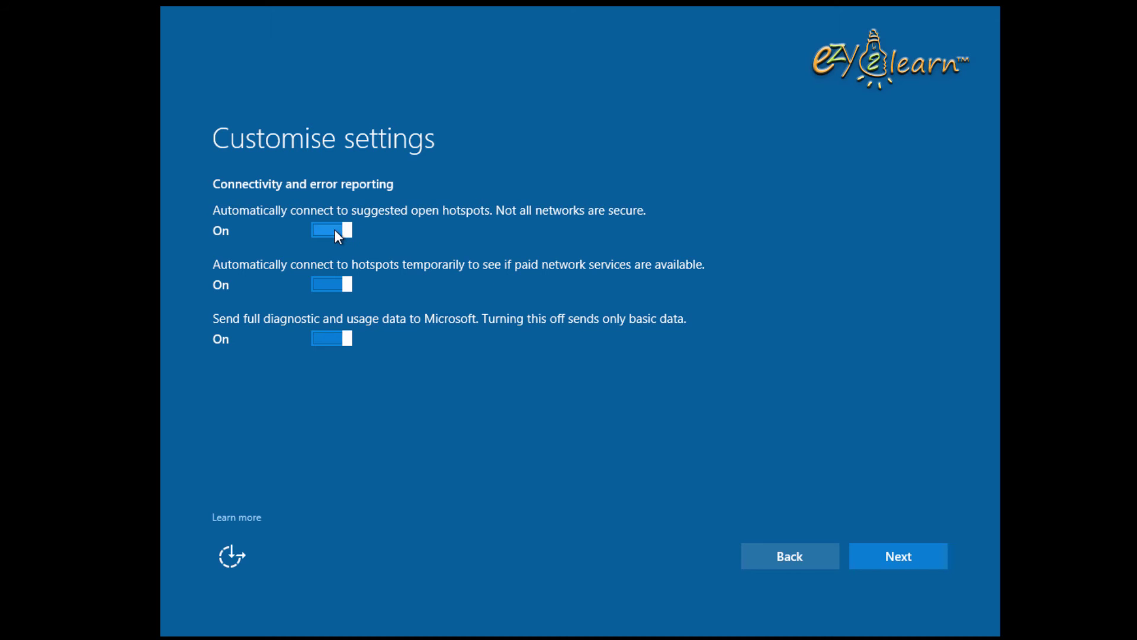
Step: Turn off auto-connecting to open and paid hotspots and limit diagnostic data to Basic
{"action": "left_click", "coordinate": [335, 231]}
{"action": "left_click", "coordinate": [331, 285]}
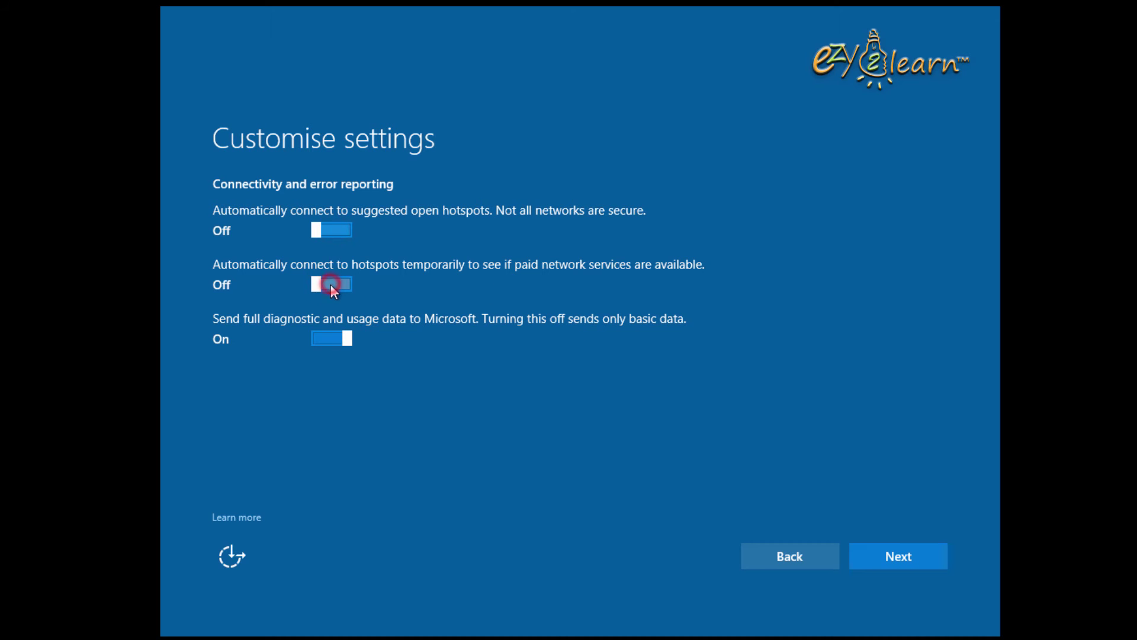
{"action": "left_click", "coordinate": [321, 338]}
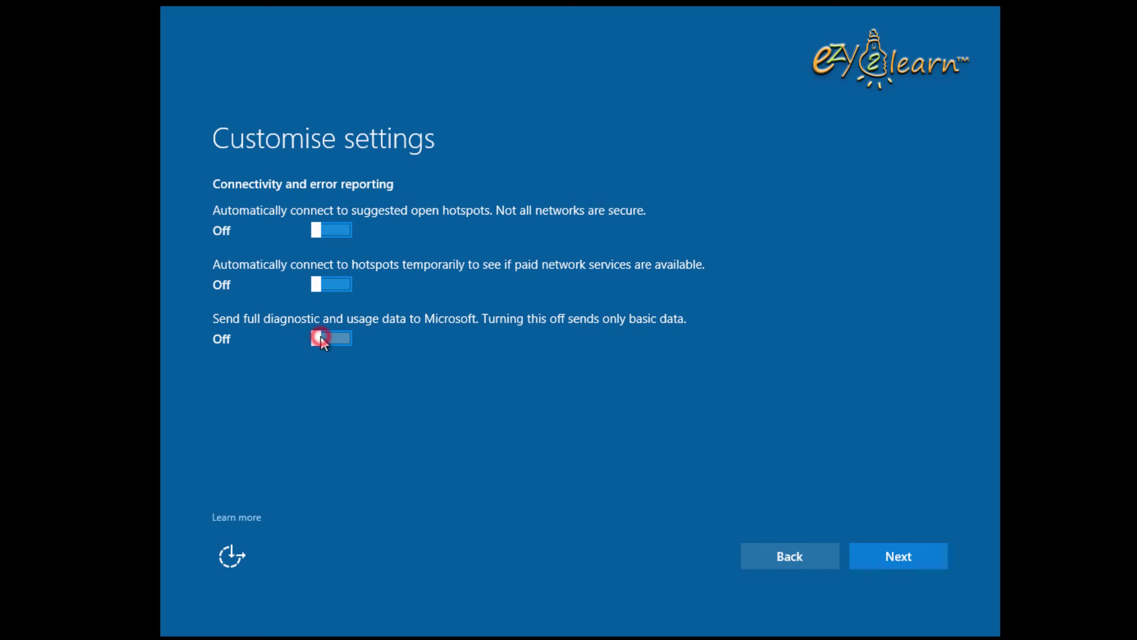
{"action": "left_click", "coordinate": [910, 550]}
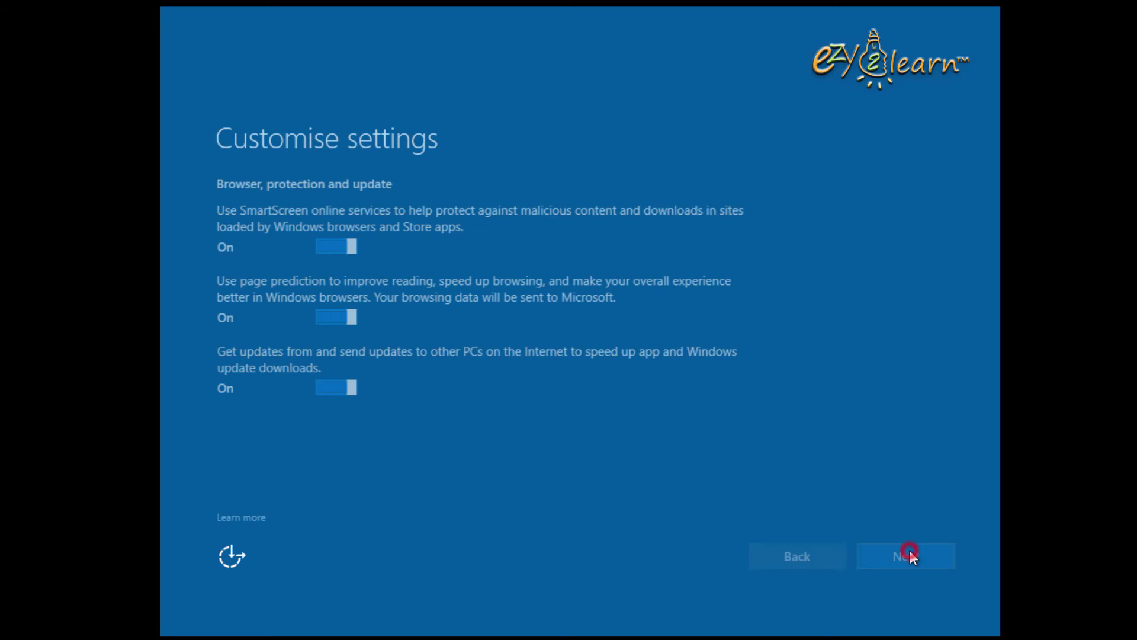
Step: Turn off SmartScreen, page prediction and online update sharing, then continue setup
{"action": "left_click", "coordinate": [314, 243]}
{"action": "left_click", "coordinate": [320, 314]}
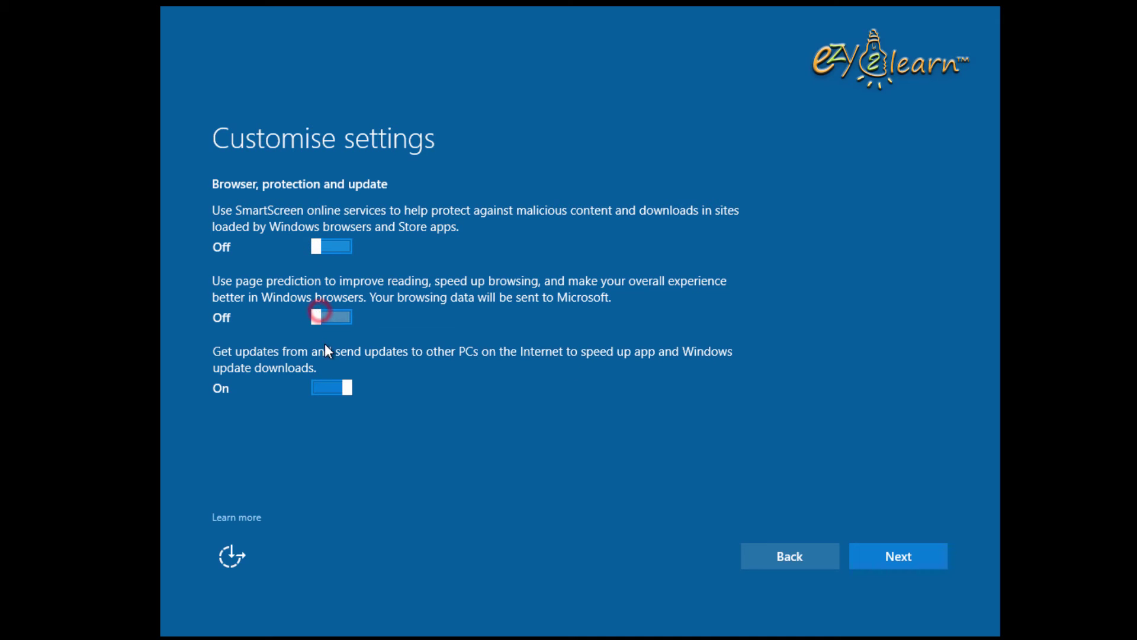
{"action": "left_click", "coordinate": [332, 386]}
{"action": "left_click", "coordinate": [887, 556]}
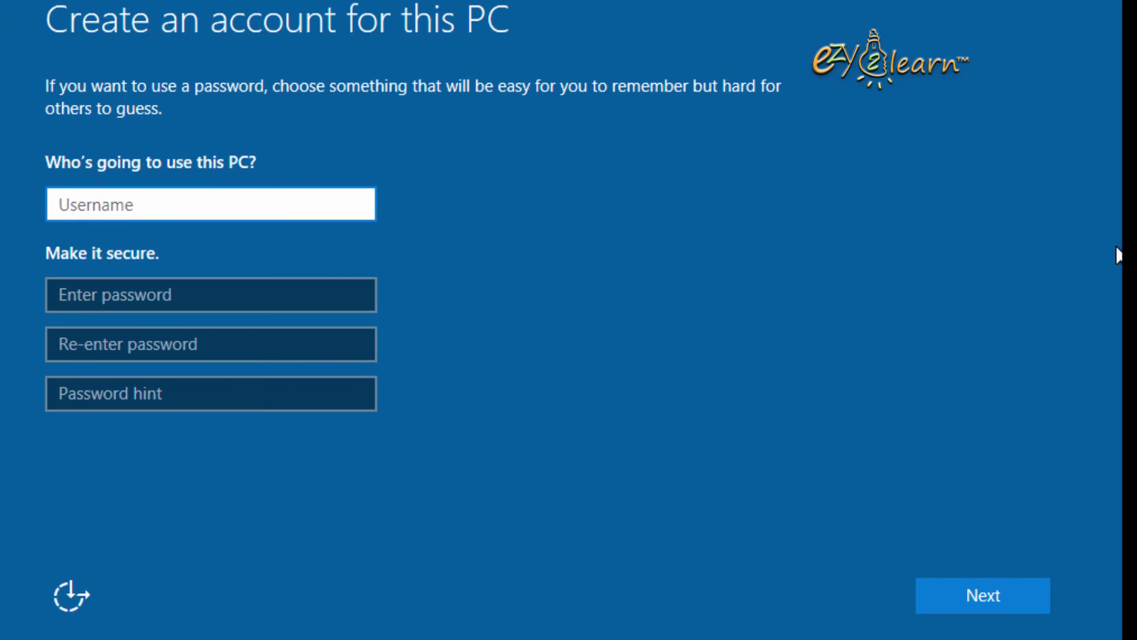
Step: Enter a username for the local account, leaving the password blank, and continue
{"action": "type", "text": "ezy2learn"}
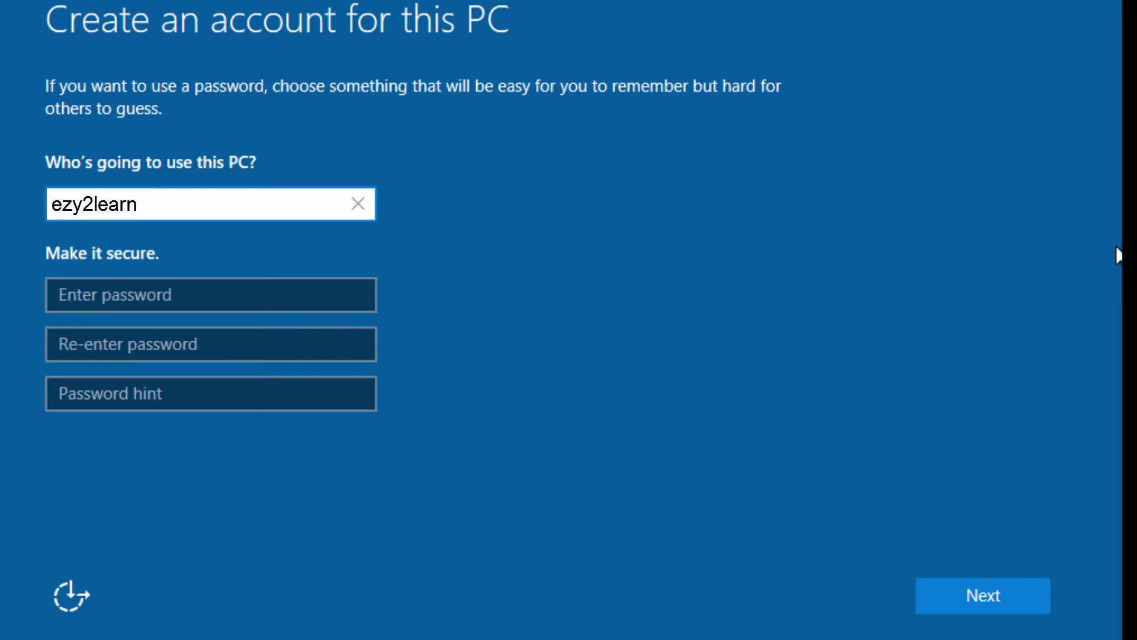
{"action": "left_click", "coordinate": [982, 594]}
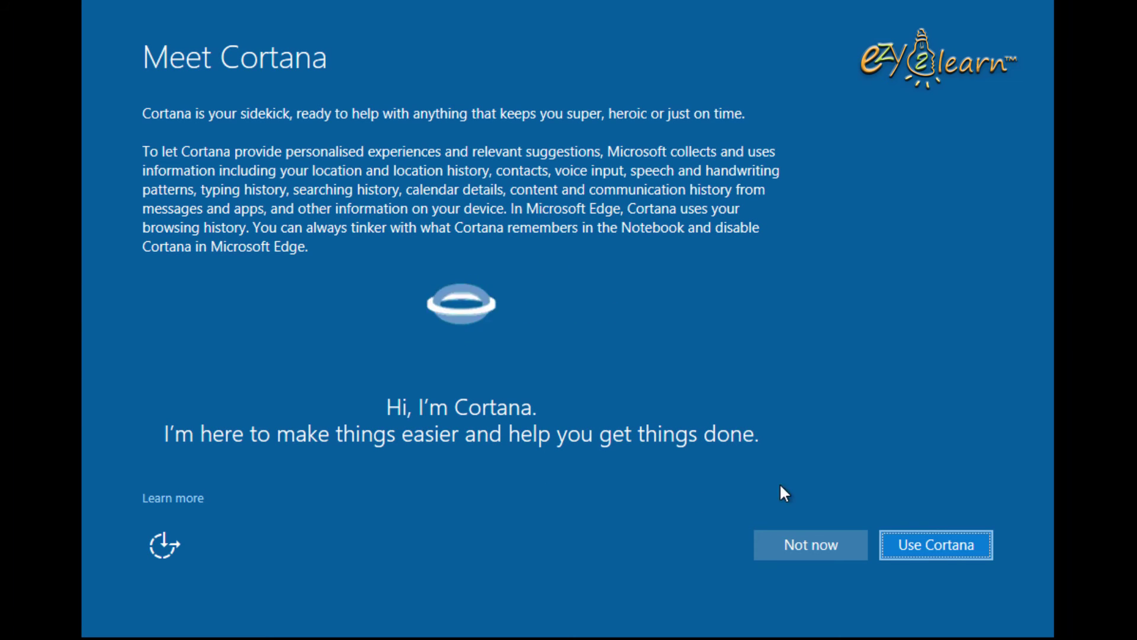
Step: Accept Use Cortana on the Meet Cortana page so setup finishes
{"action": "left_click", "coordinate": [961, 547]}
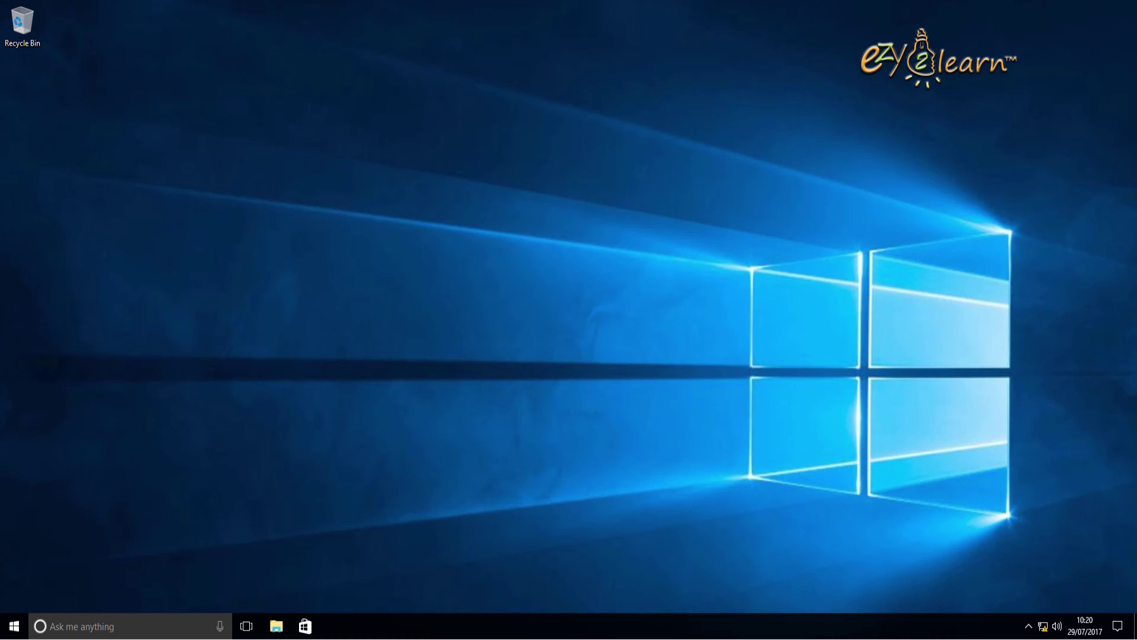
Step: Show This PC in File Explorer and check Local Disk (C:) properties: 20.7 GB free of 28.8 GB
{"action": "left_click", "coordinate": [276, 626]}
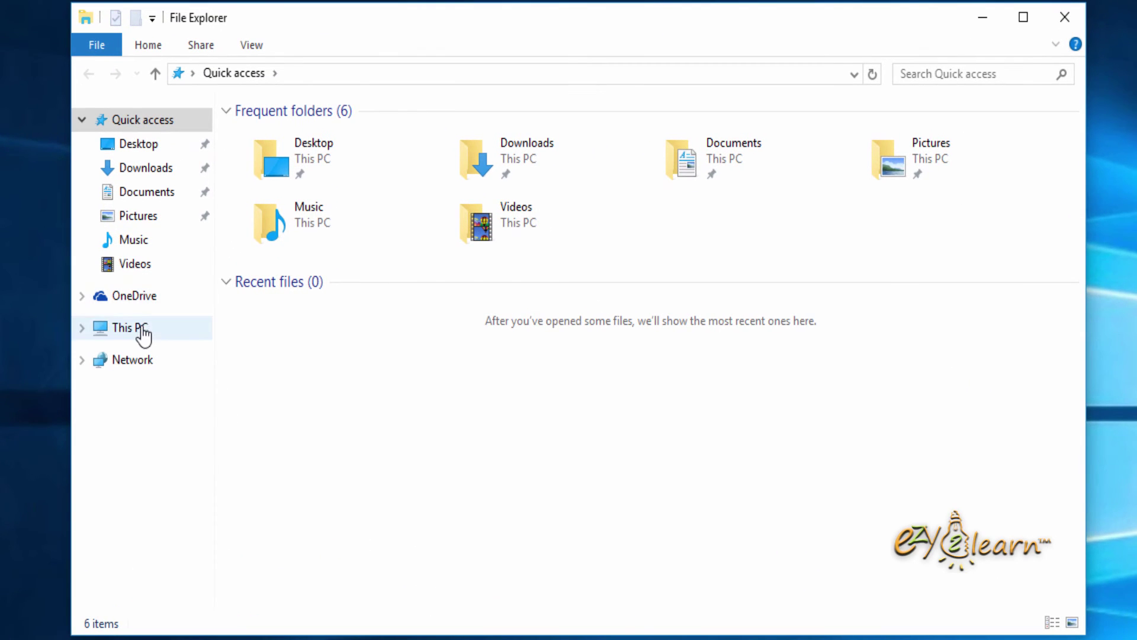
{"action": "left_click", "coordinate": [142, 327]}
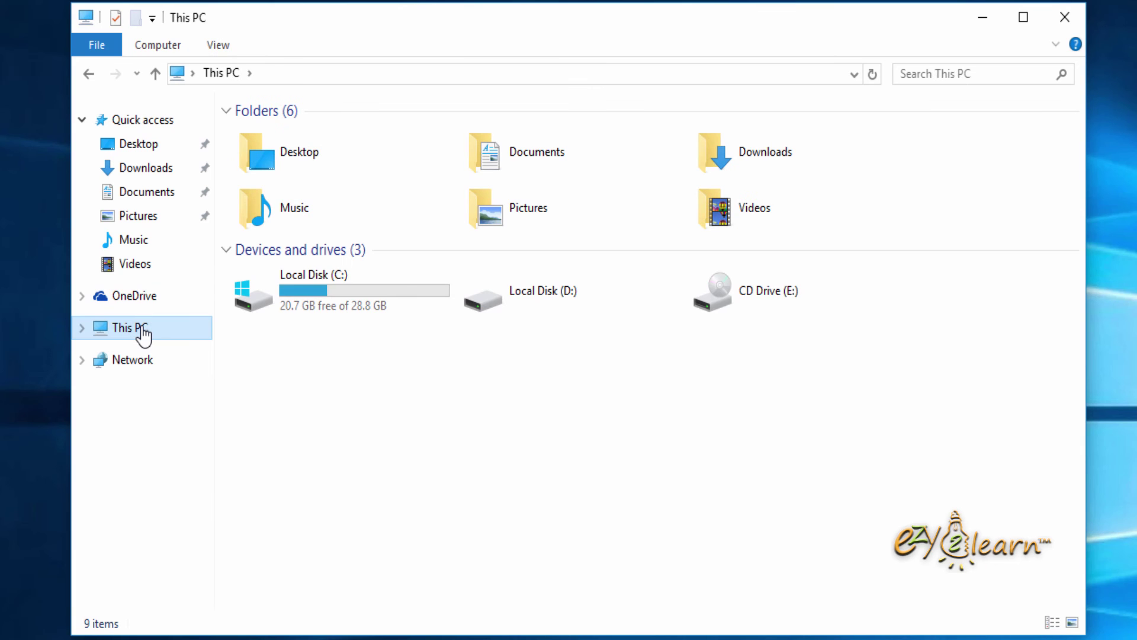
{"action": "left_click", "coordinate": [337, 289]}
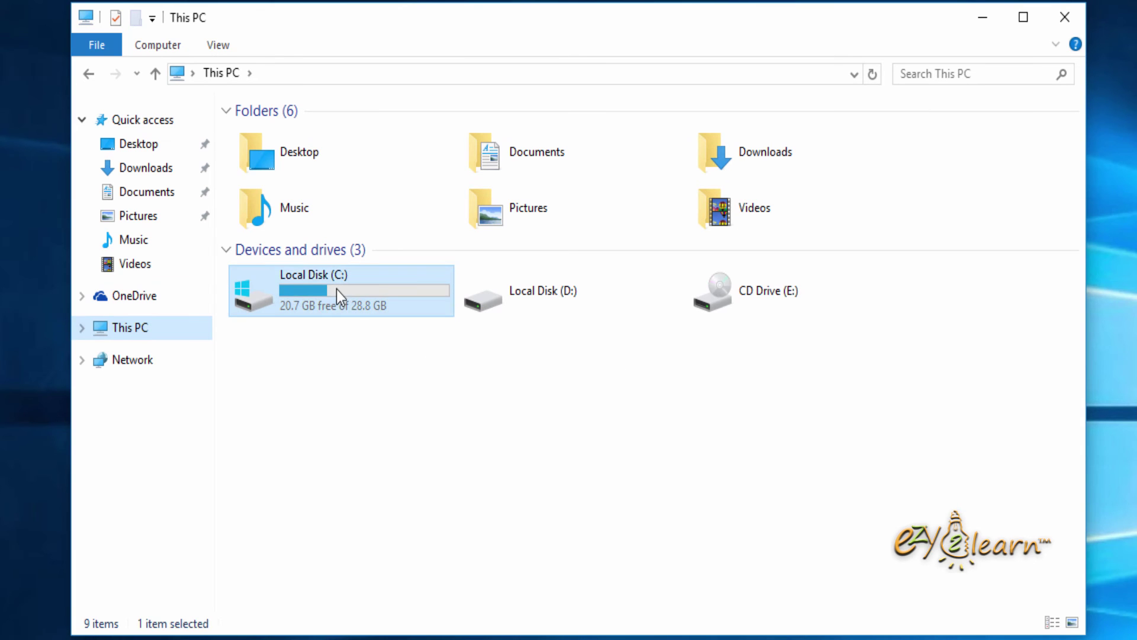
{"action": "right_click", "coordinate": [319, 291]}
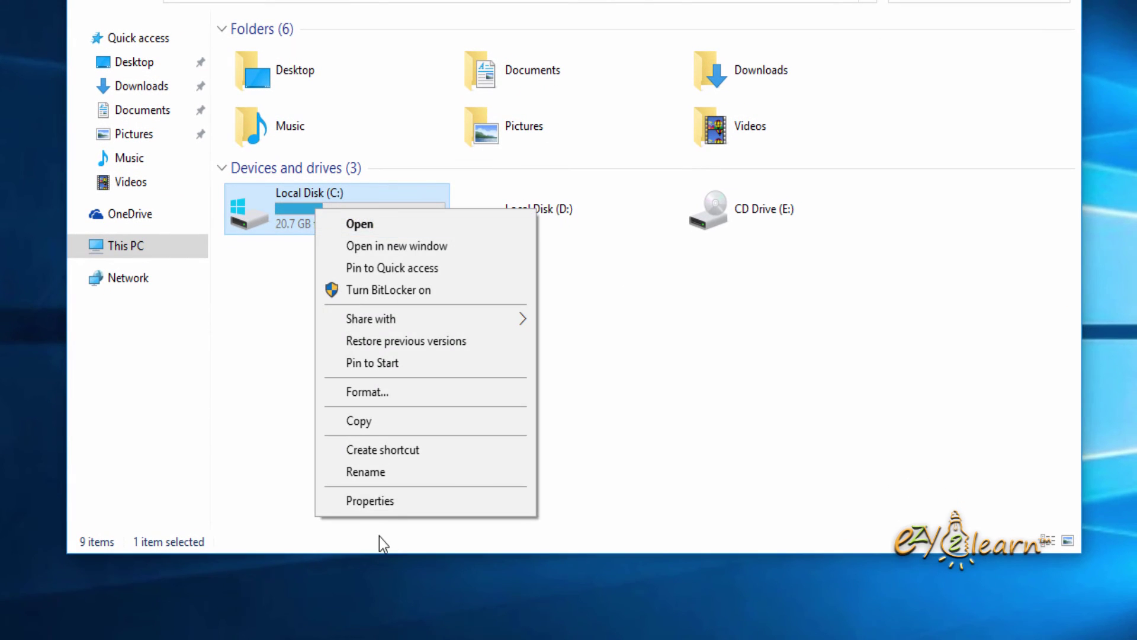
{"action": "left_click", "coordinate": [385, 503]}
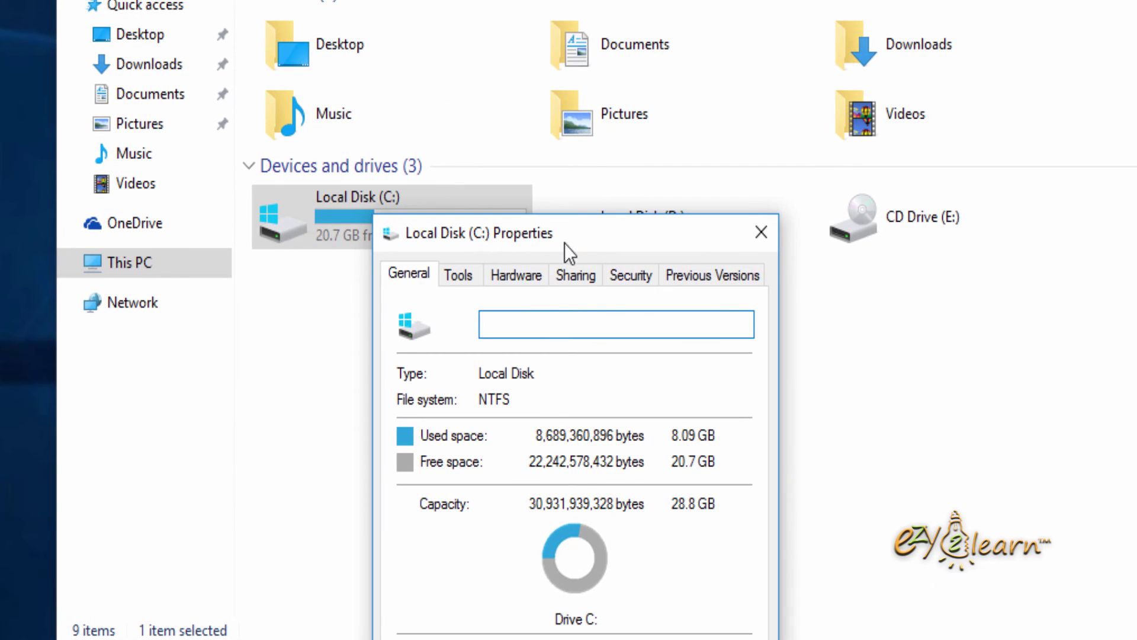
{"action": "left_click_drag", "start_coordinate": [564, 244], "coordinate": [587, 65]}
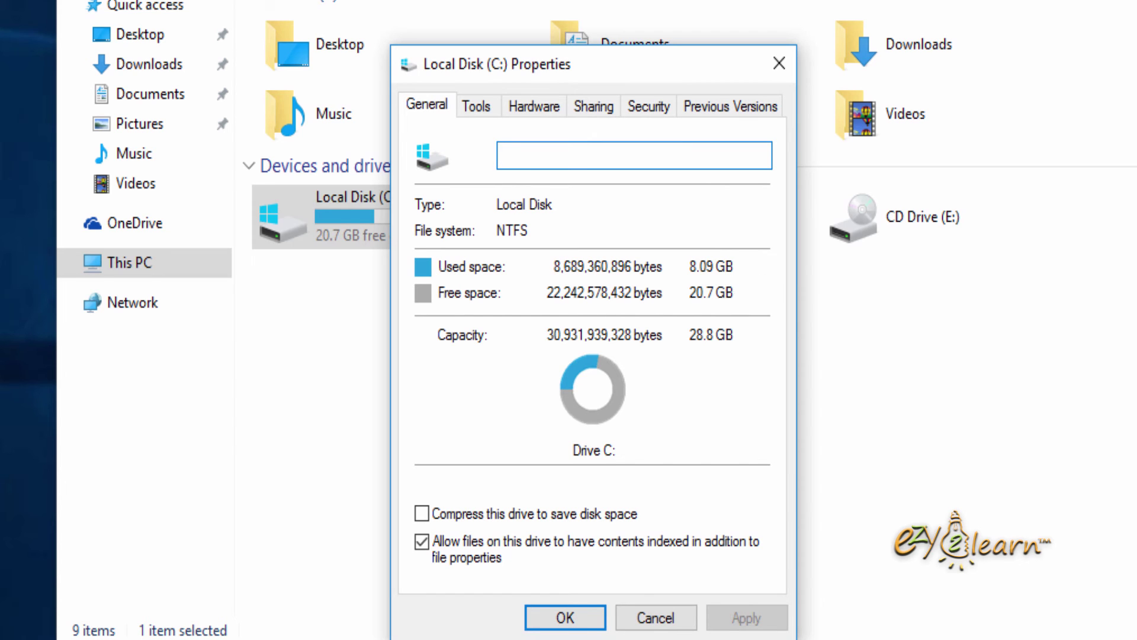
{"action": "left_click", "coordinate": [673, 617]}
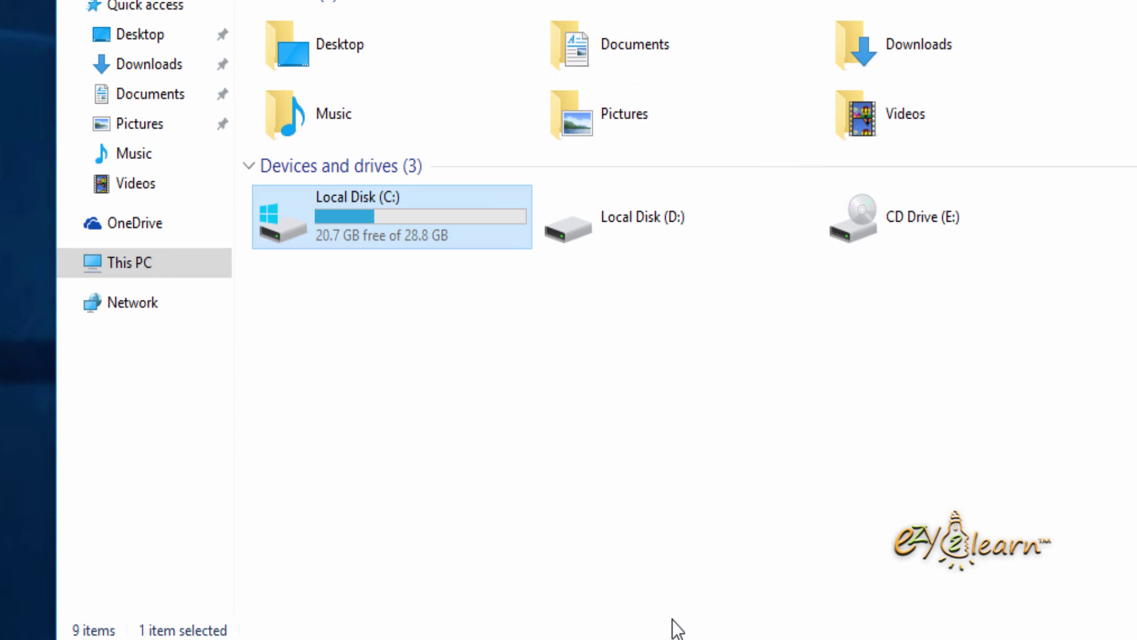
Step: Quick-format Local Disk (D:) as NTFS, confirming the format prompt and warning
{"action": "left_click", "coordinate": [577, 240]}
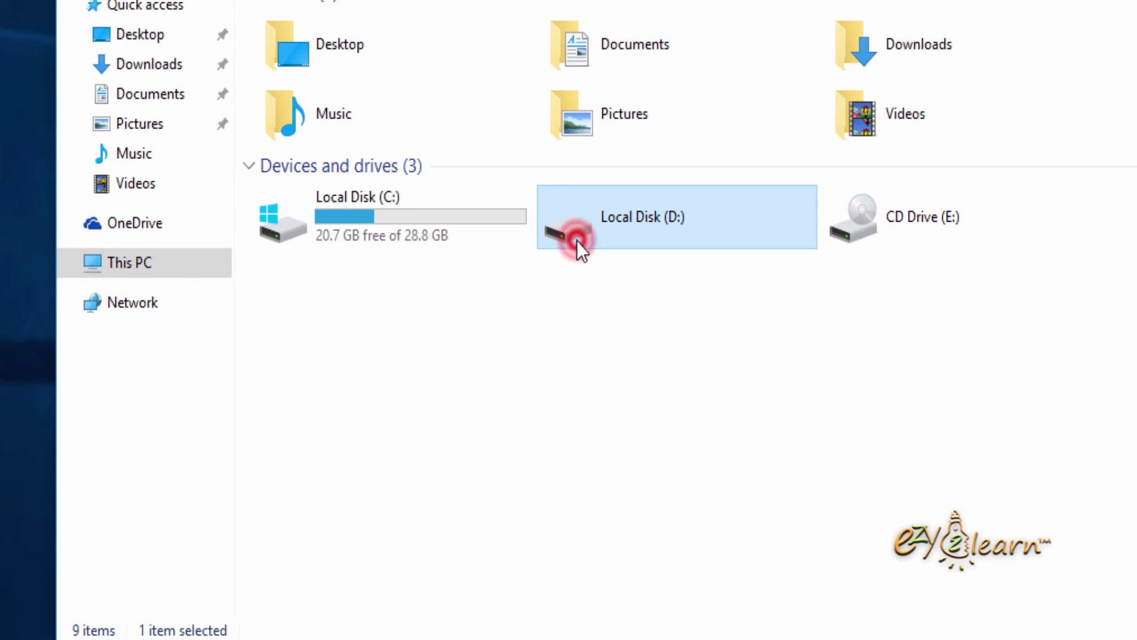
{"action": "double_click", "coordinate": [577, 240]}
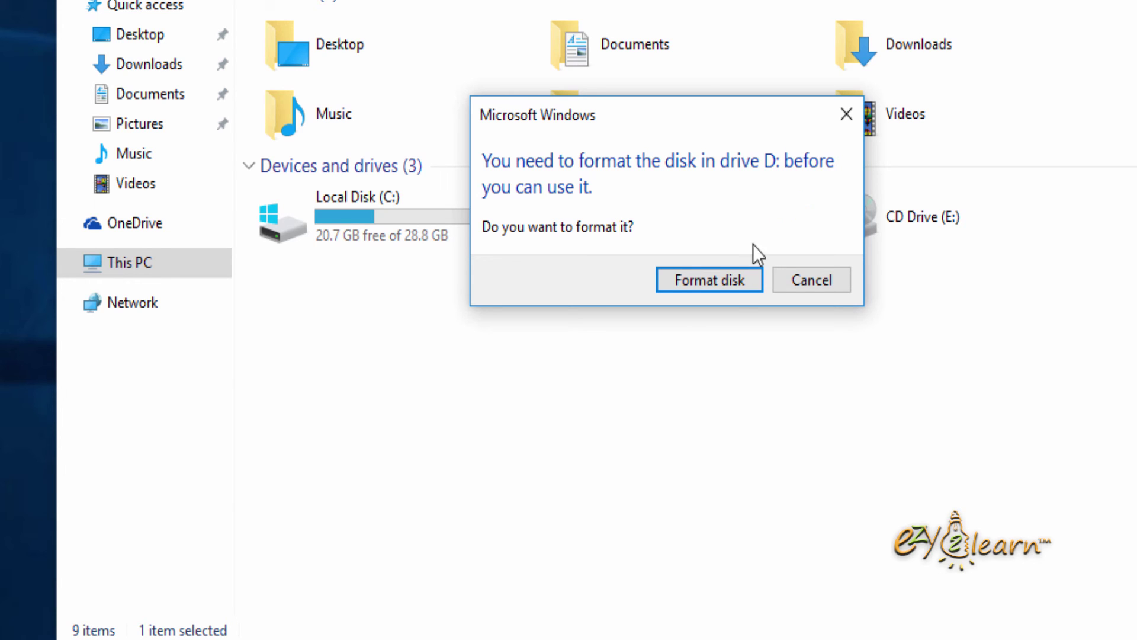
{"action": "left_click", "coordinate": [731, 284]}
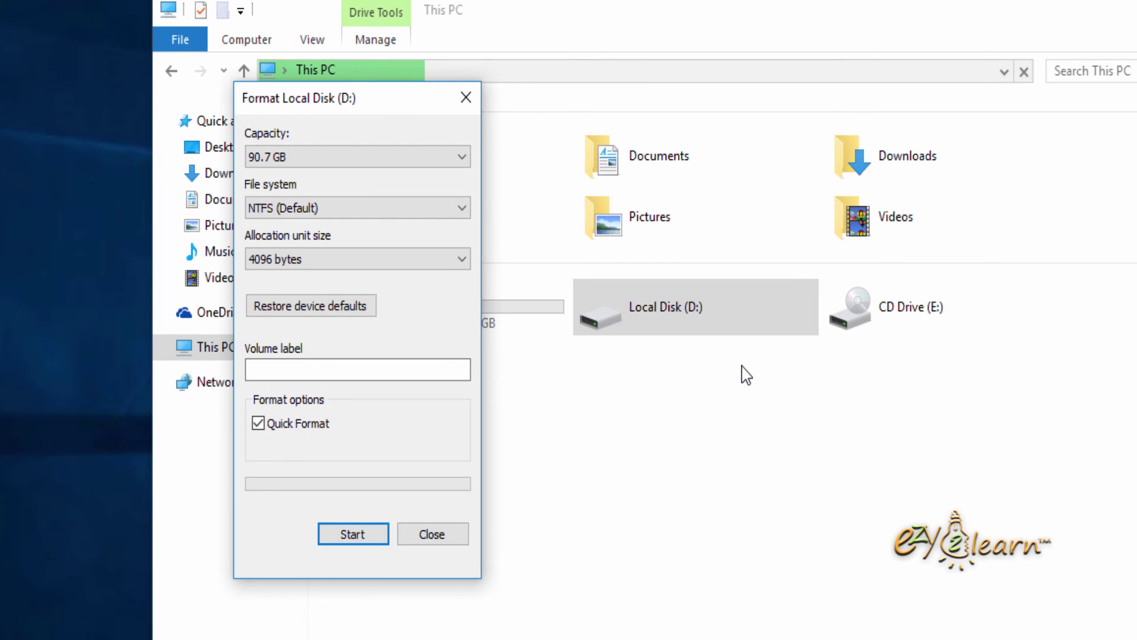
{"action": "left_click", "coordinate": [363, 534]}
{"action": "left_click", "coordinate": [724, 343]}
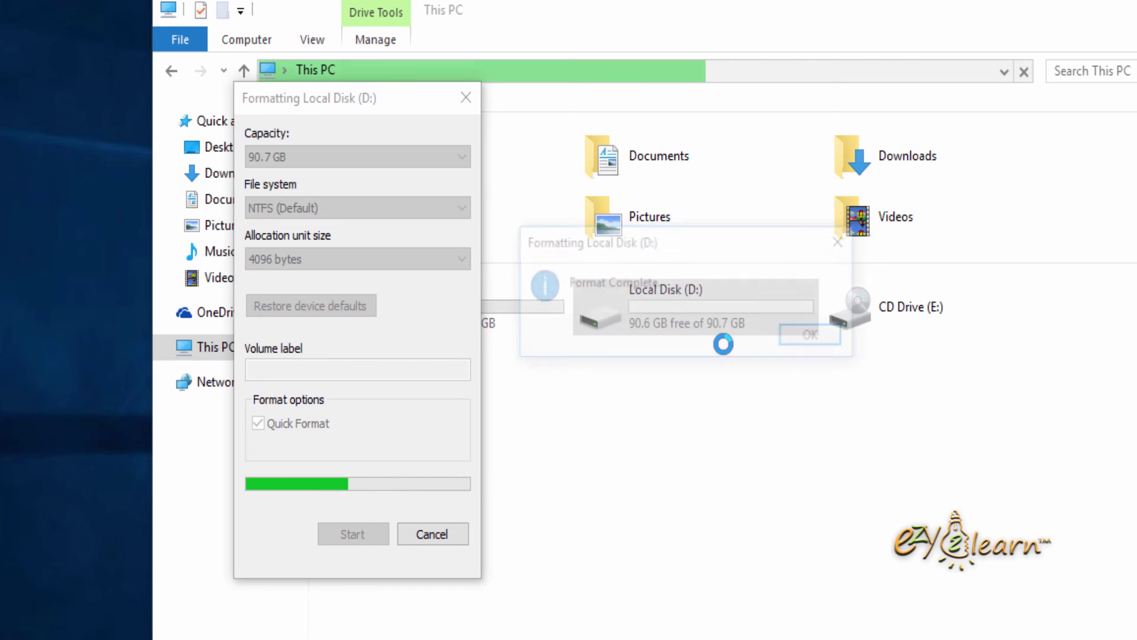
Step: Dismiss Format Complete, close the Format dialog, and open the now-empty Local Disk (D:)
{"action": "left_click", "coordinate": [818, 334]}
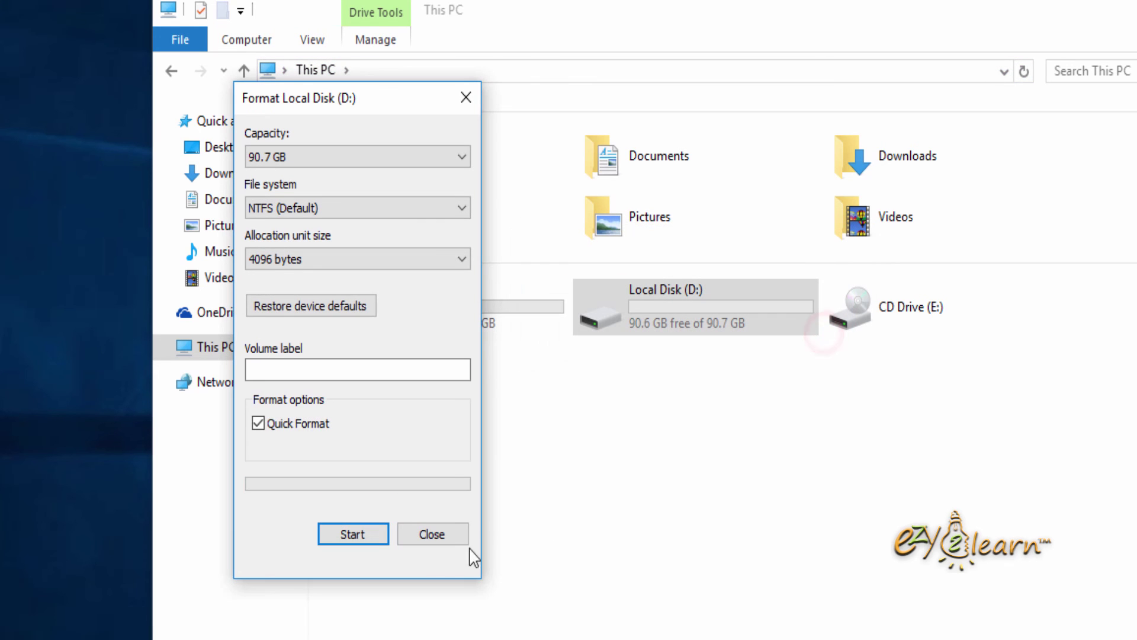
{"action": "left_click", "coordinate": [433, 540]}
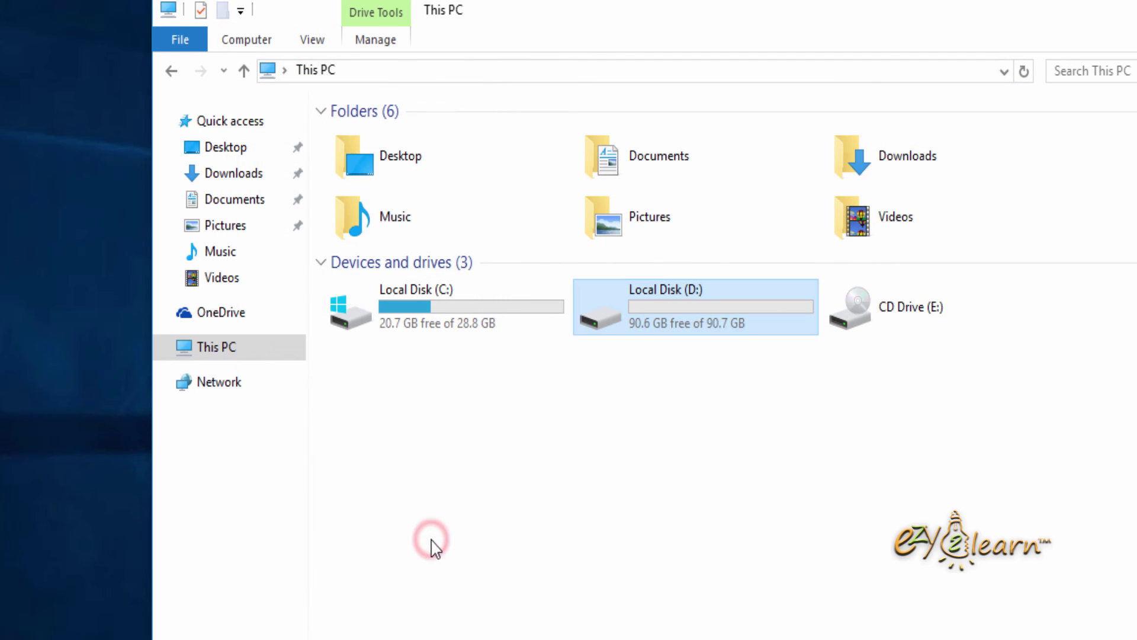
{"action": "double_click", "coordinate": [648, 305]}
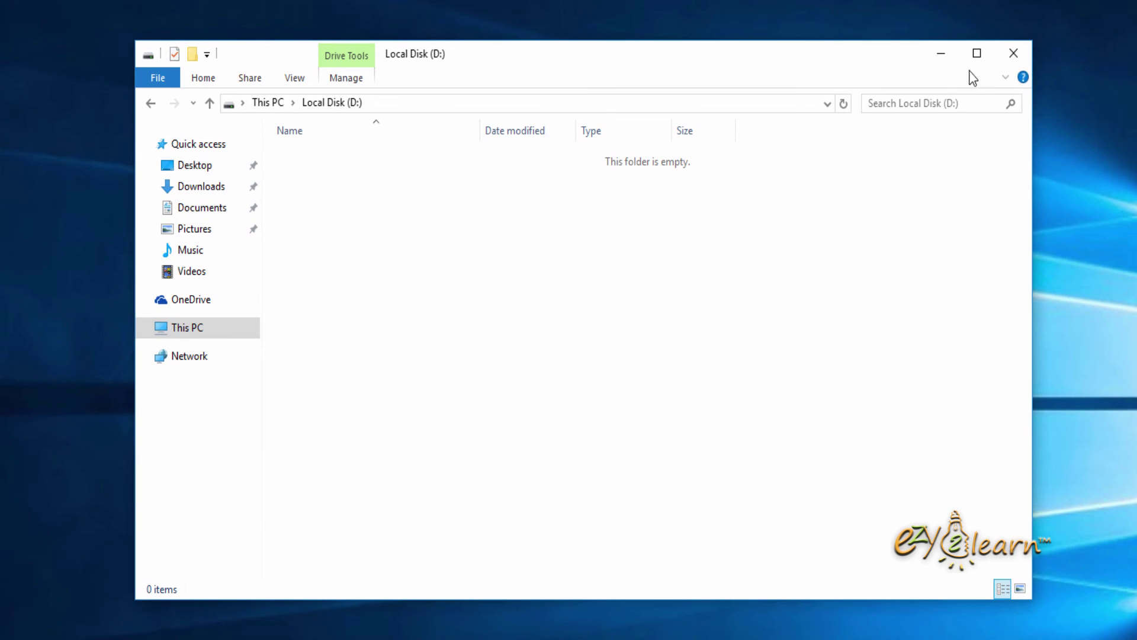
Step: Close Explorer and tick Computer in Themes > Desktop icon settings to add This PC
{"action": "left_click", "coordinate": [1014, 53]}
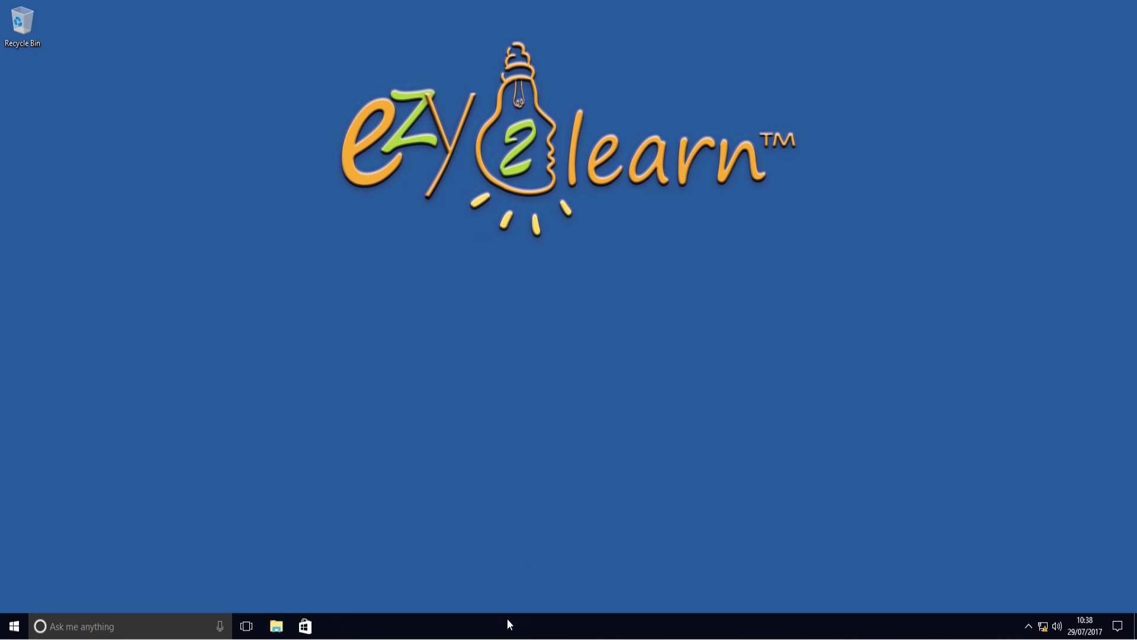
{"action": "right_click", "coordinate": [424, 258]}
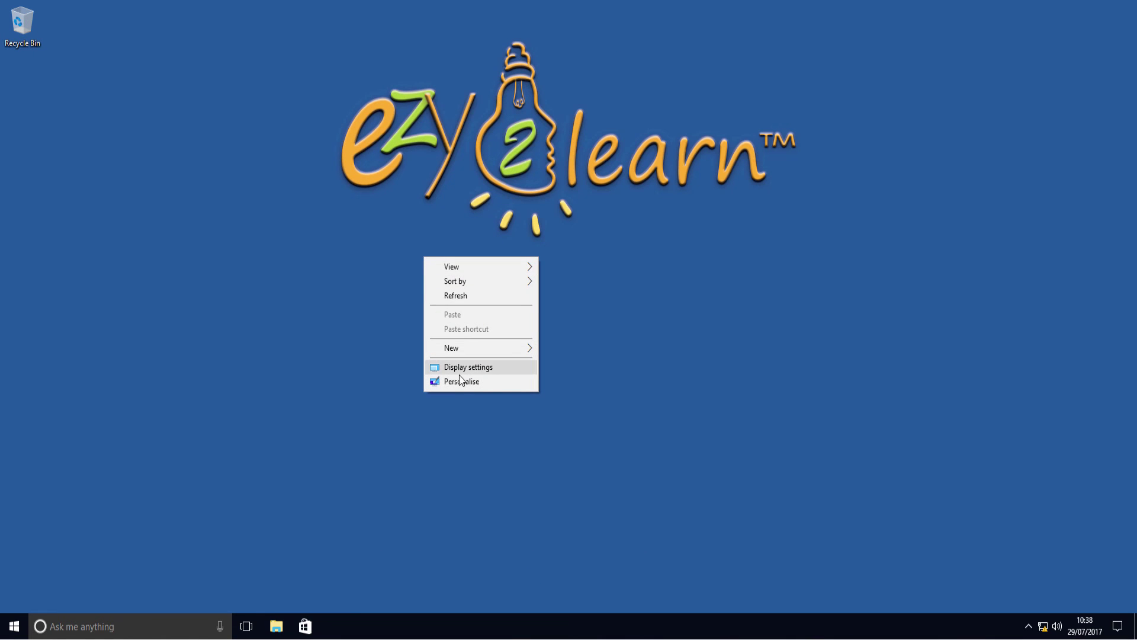
{"action": "left_click", "coordinate": [496, 382]}
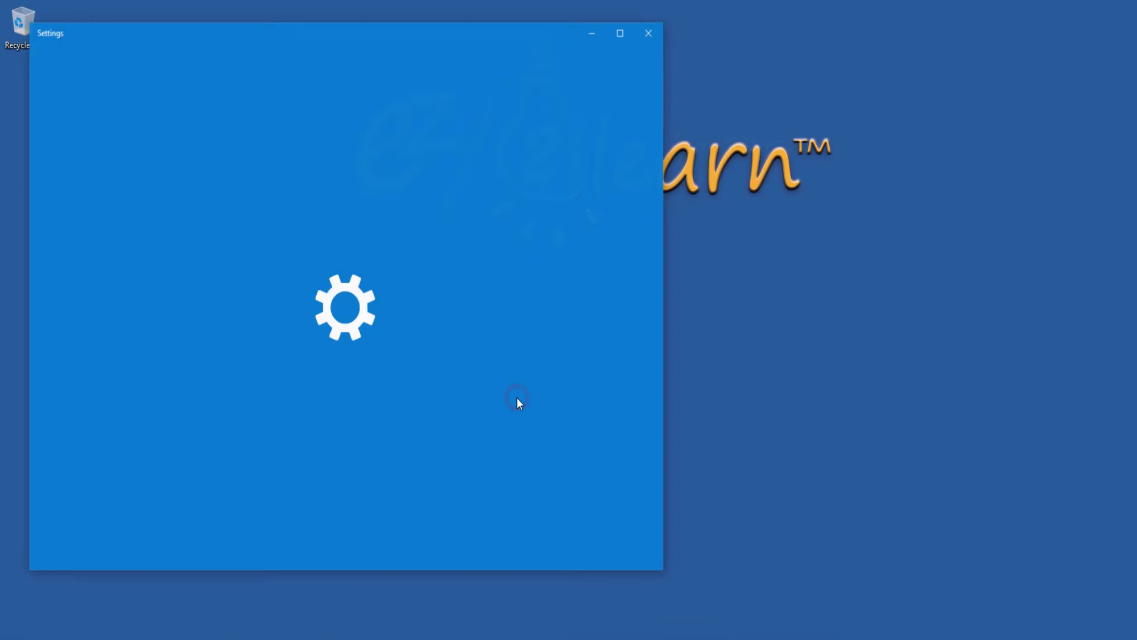
{"action": "left_click", "coordinate": [93, 248]}
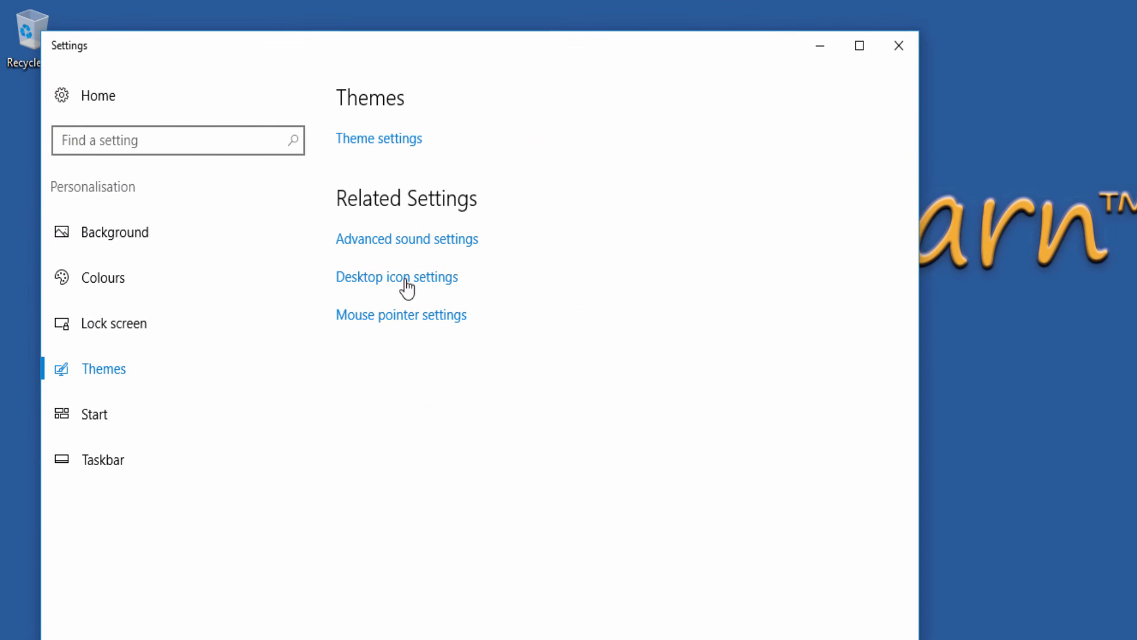
{"action": "left_click", "coordinate": [448, 276]}
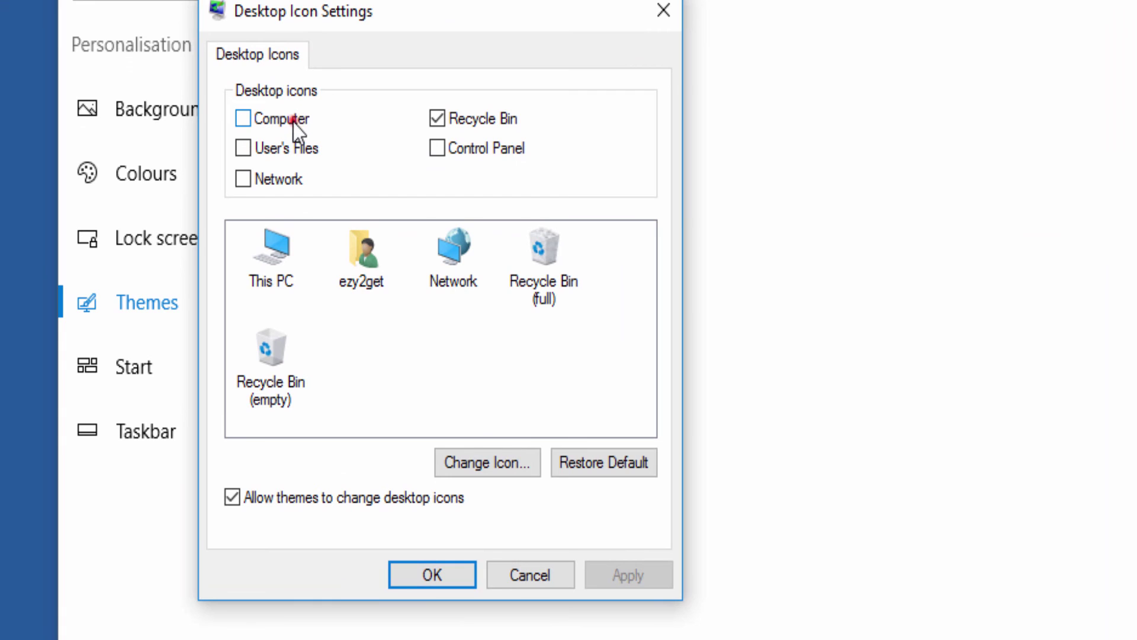
{"action": "left_click", "coordinate": [293, 123]}
{"action": "left_click", "coordinate": [412, 577]}
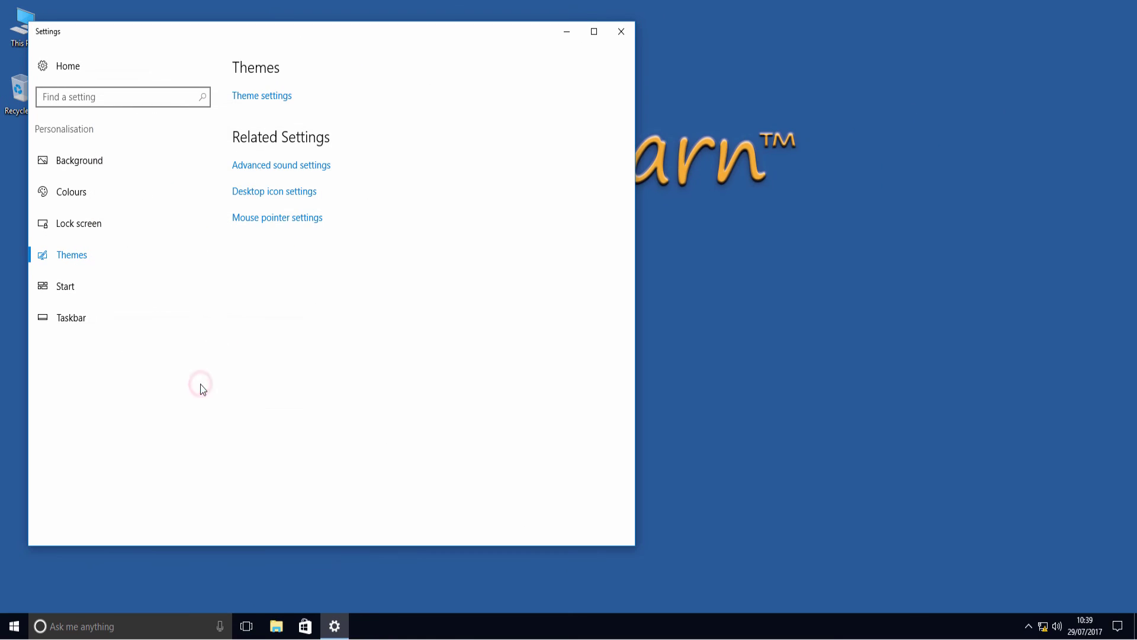
{"action": "left_click", "coordinate": [620, 33]}
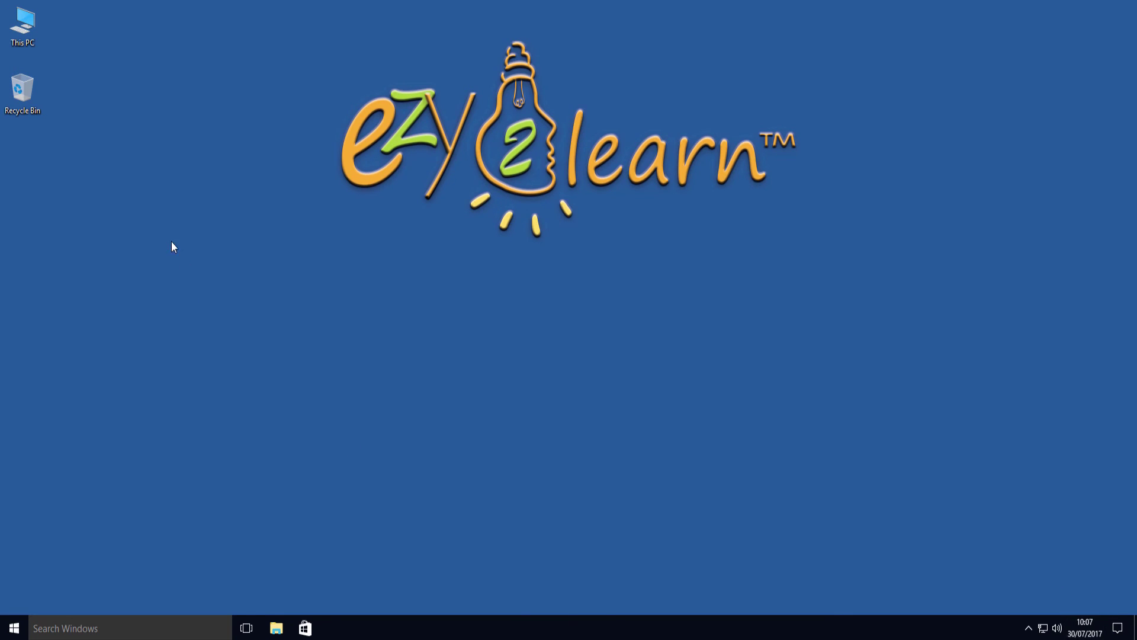
Step: Open Local Disk (D:) from This PC and browse into its Winrar folder
{"action": "double_click", "coordinate": [34, 44]}
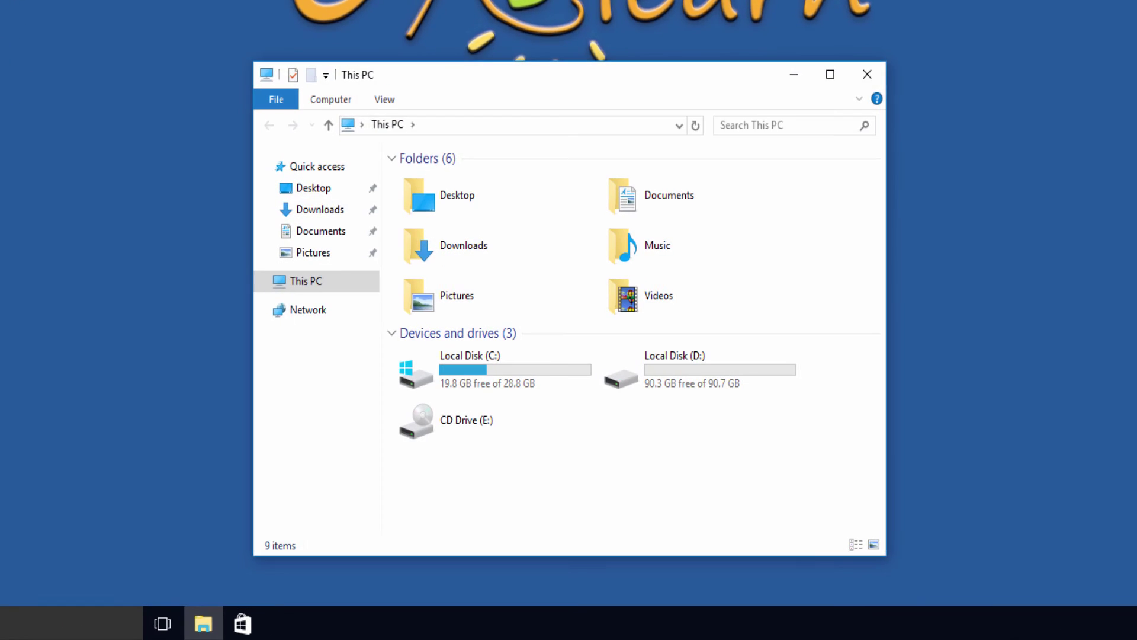
{"action": "left_click", "coordinate": [674, 379]}
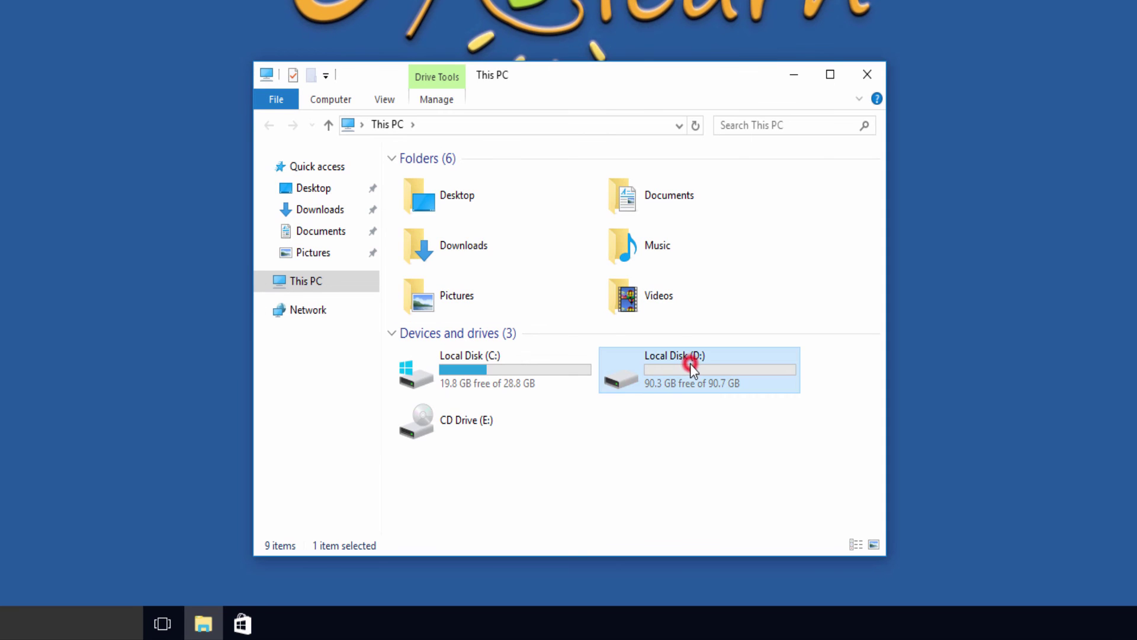
{"action": "double_click", "coordinate": [690, 363]}
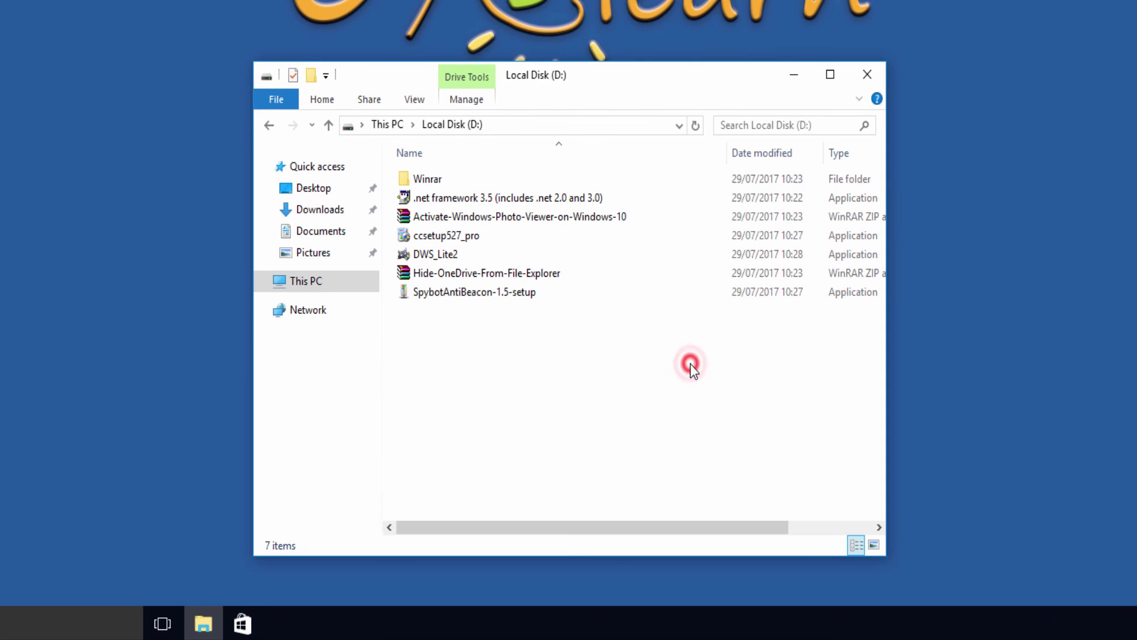
{"action": "left_click_drag", "start_coordinate": [471, 341], "coordinate": [444, 237]}
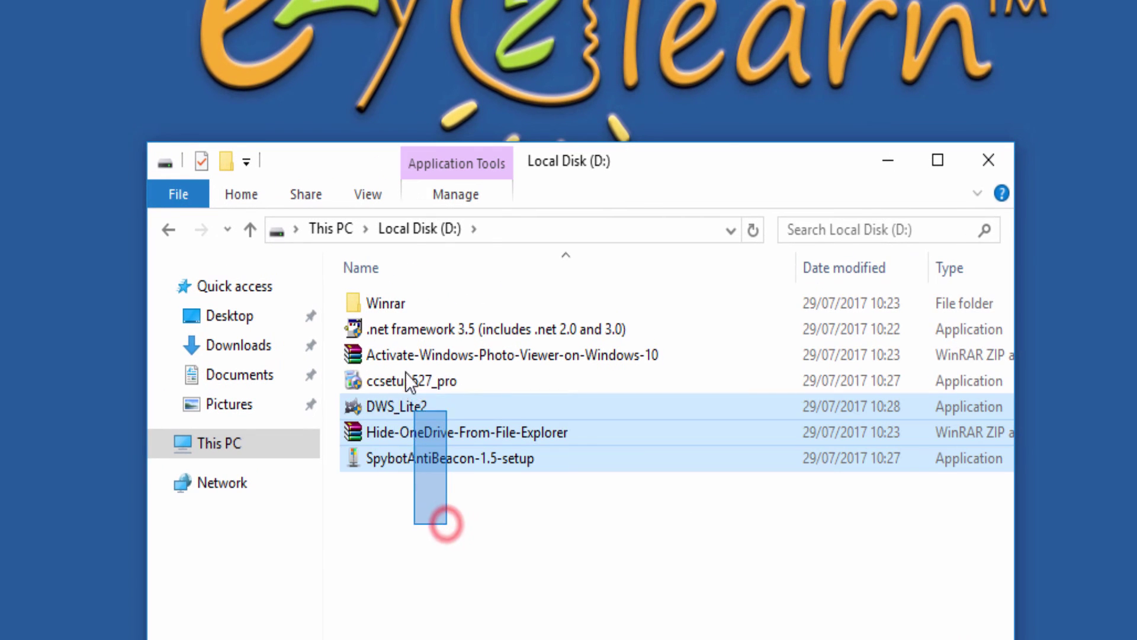
{"action": "left_click_drag", "start_coordinate": [406, 373], "coordinate": [393, 307]}
{"action": "left_click", "coordinate": [435, 552]}
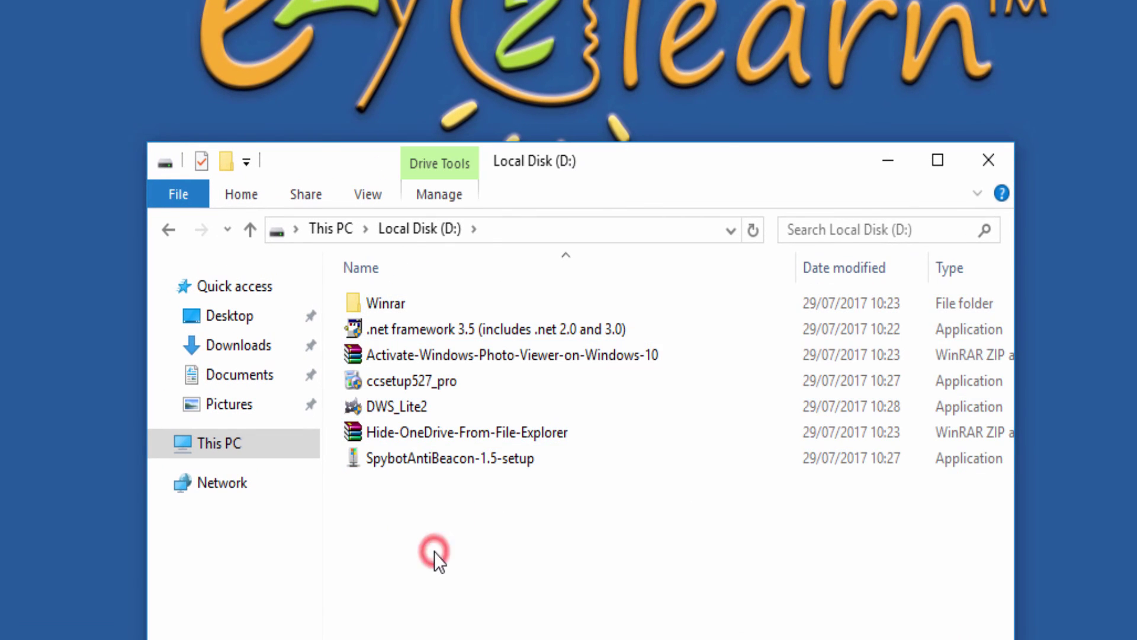
{"action": "double_click", "coordinate": [402, 308]}
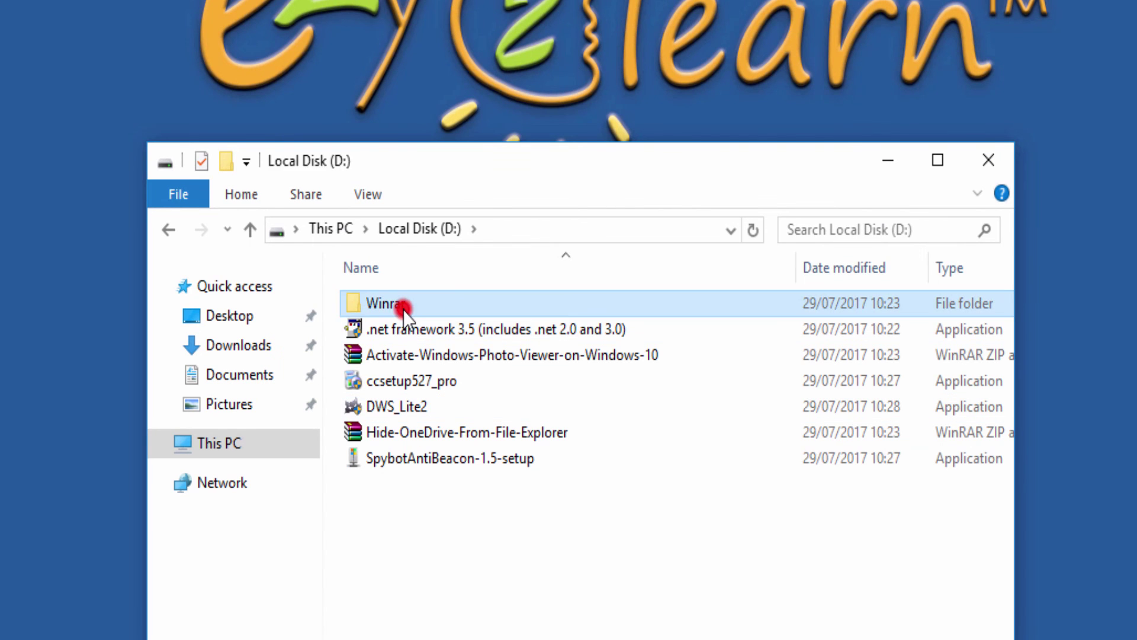
Step: Run WinRAR-5.40-64x and install it to C:\Program Files\WinRAR with default options
{"action": "left_click", "coordinate": [402, 309]}
{"action": "double_click", "coordinate": [403, 309]}
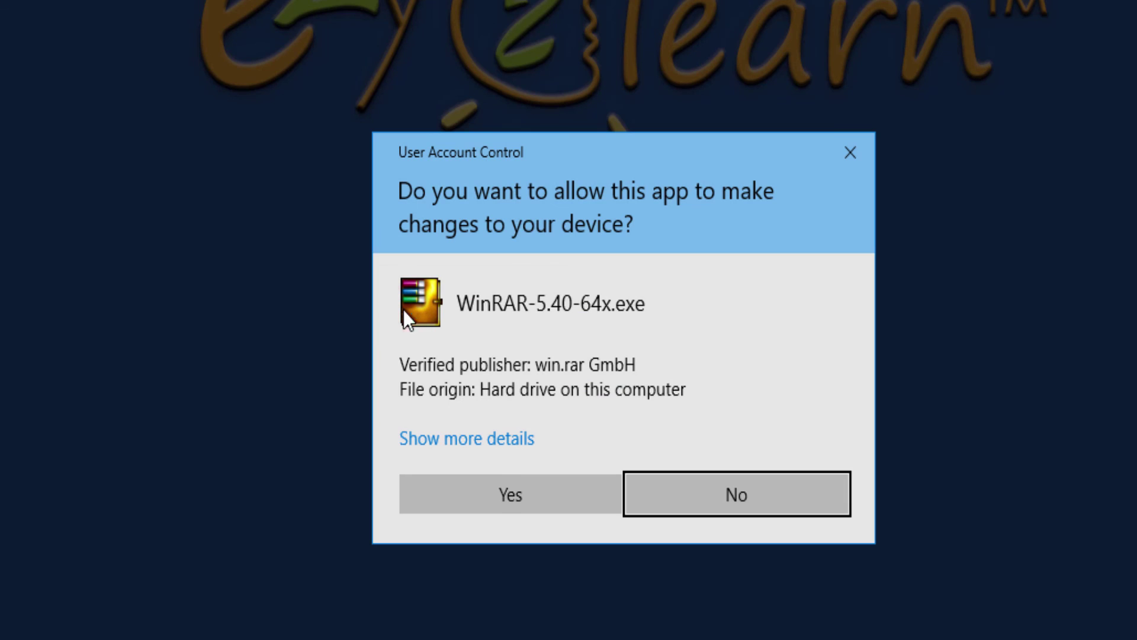
{"action": "left_click", "coordinate": [506, 497]}
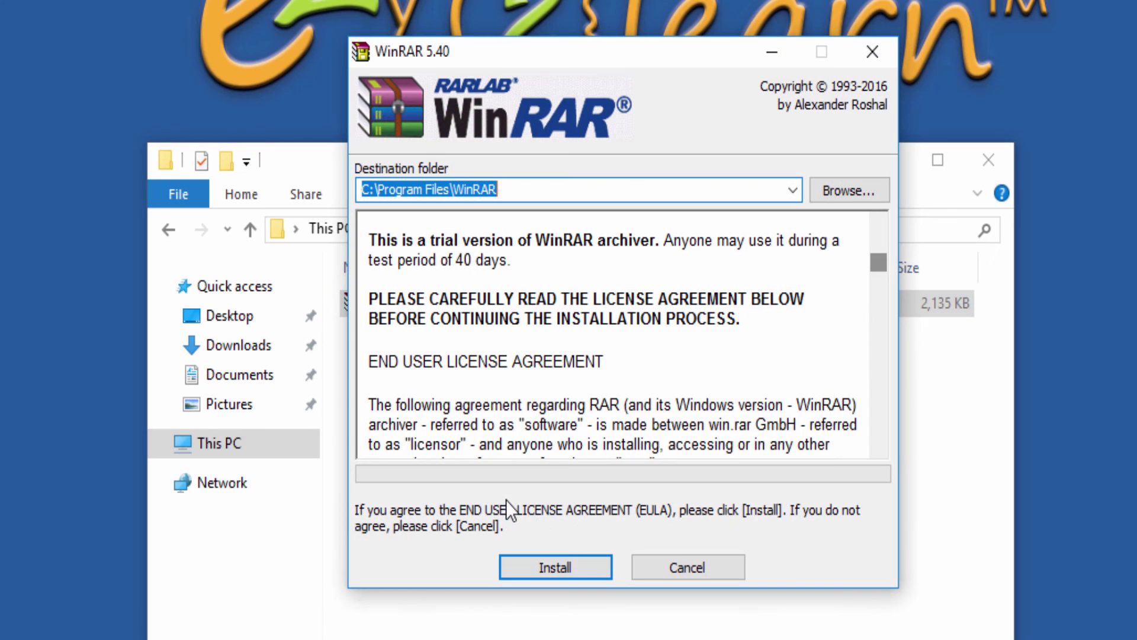
{"action": "left_click", "coordinate": [590, 568]}
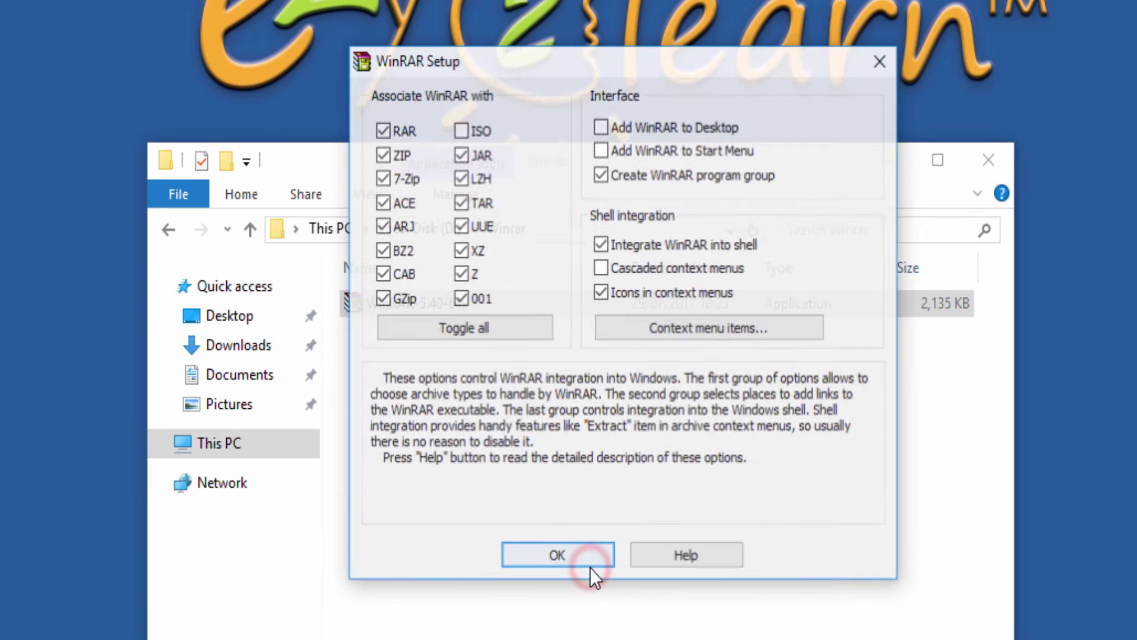
{"action": "left_click", "coordinate": [590, 563]}
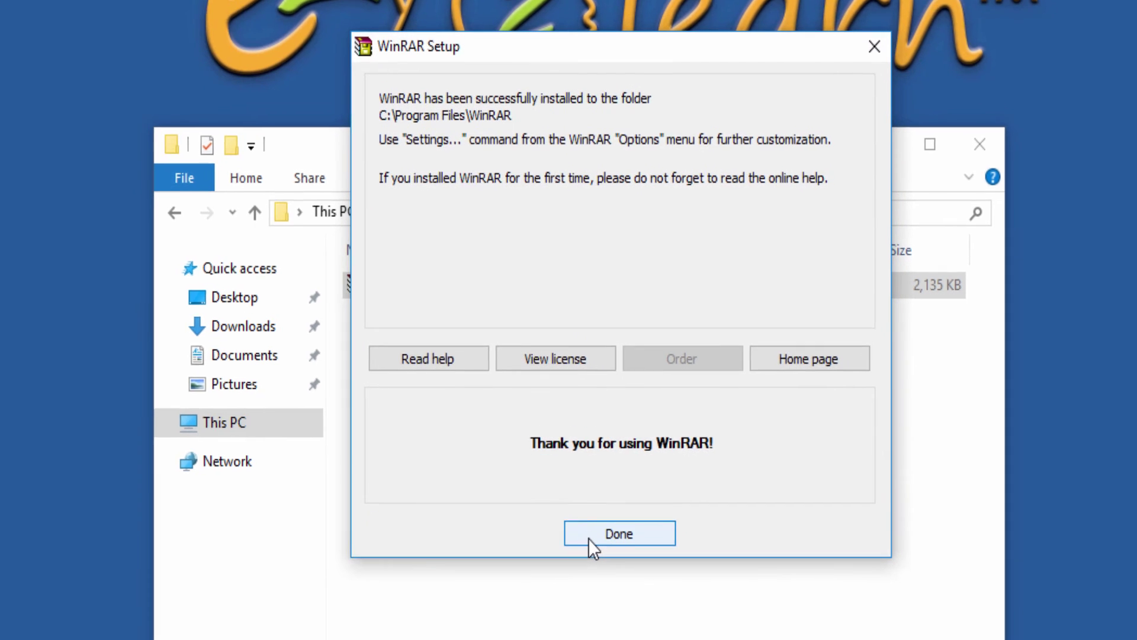
{"action": "left_click", "coordinate": [590, 563]}
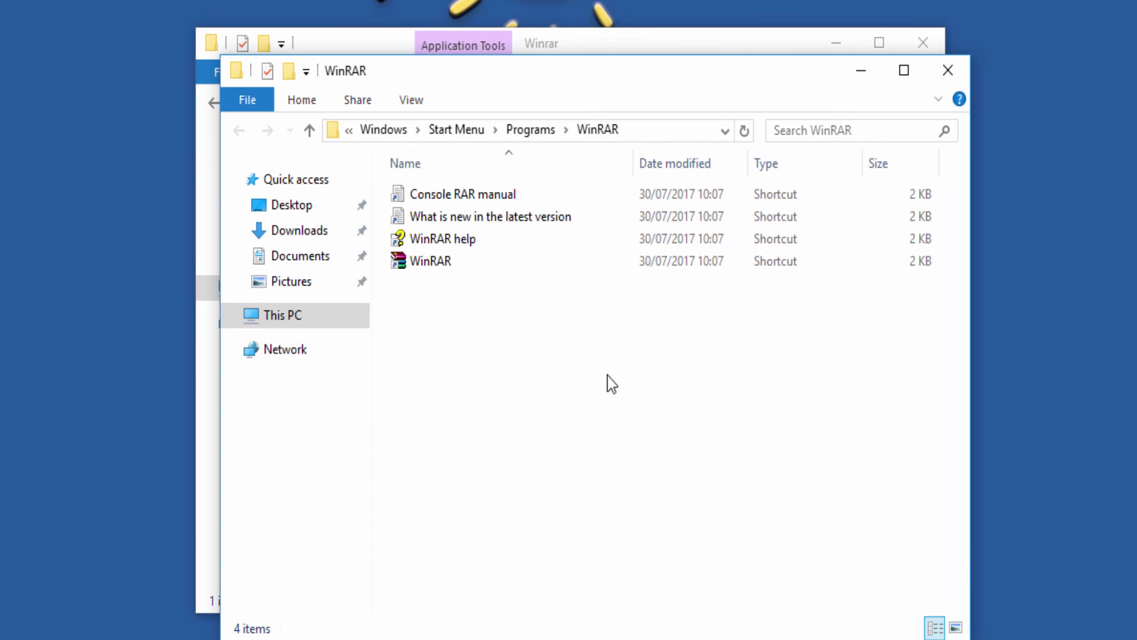
Step: Close the WinRAR Start Menu folder, return to Local Disk (D:), and select the .net framework 3.5 file
{"action": "left_click", "coordinate": [947, 79]}
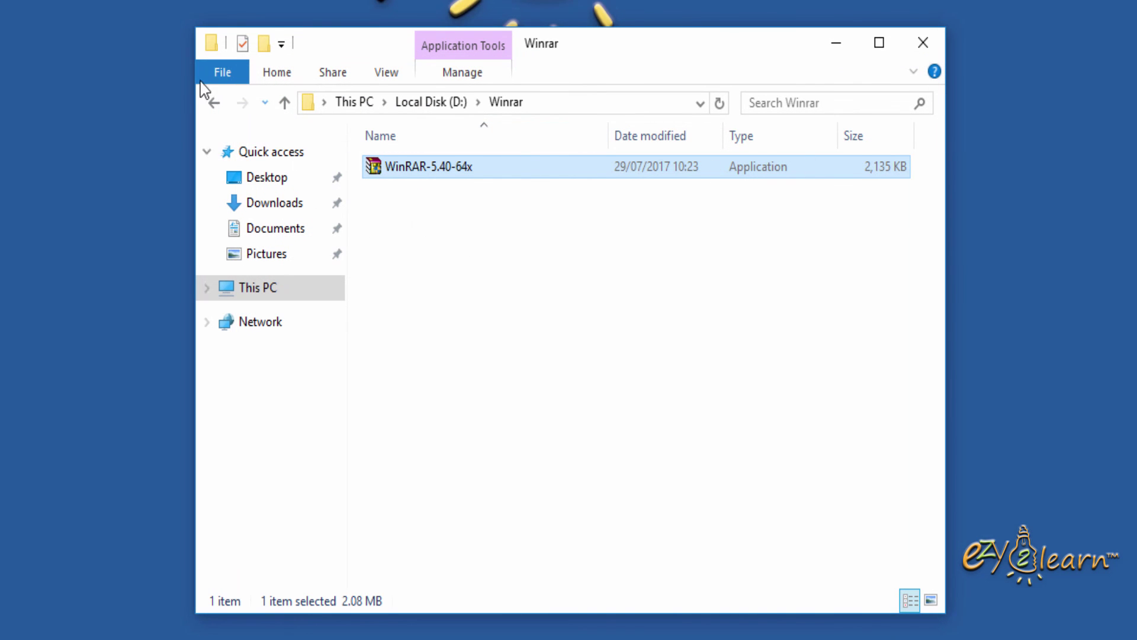
{"action": "left_click", "coordinate": [213, 105]}
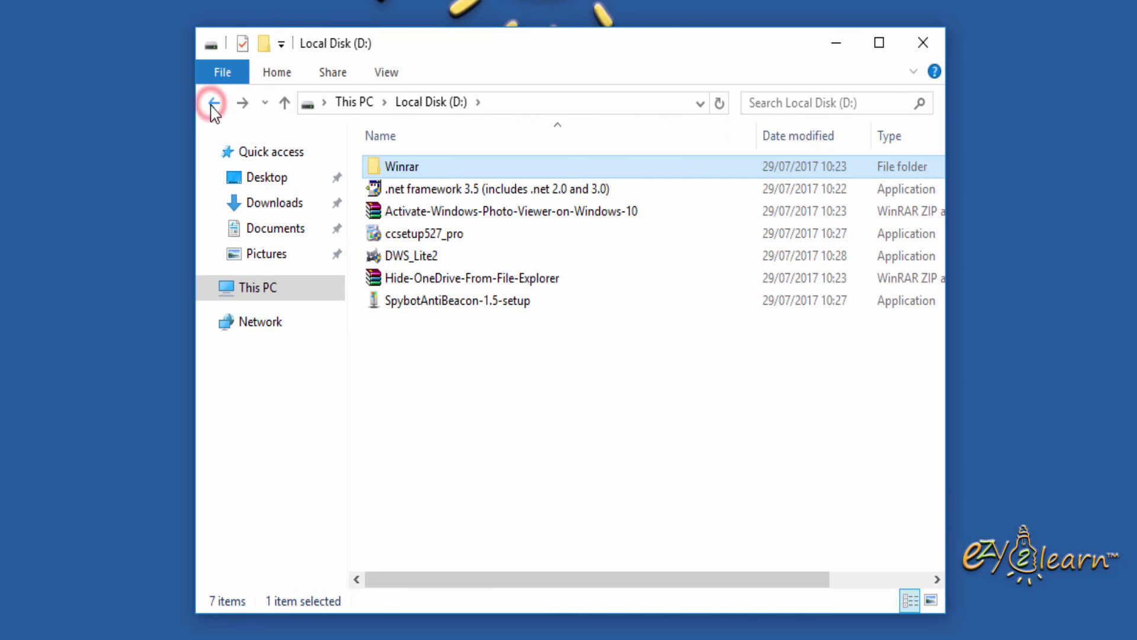
{"action": "left_click", "coordinate": [484, 193]}
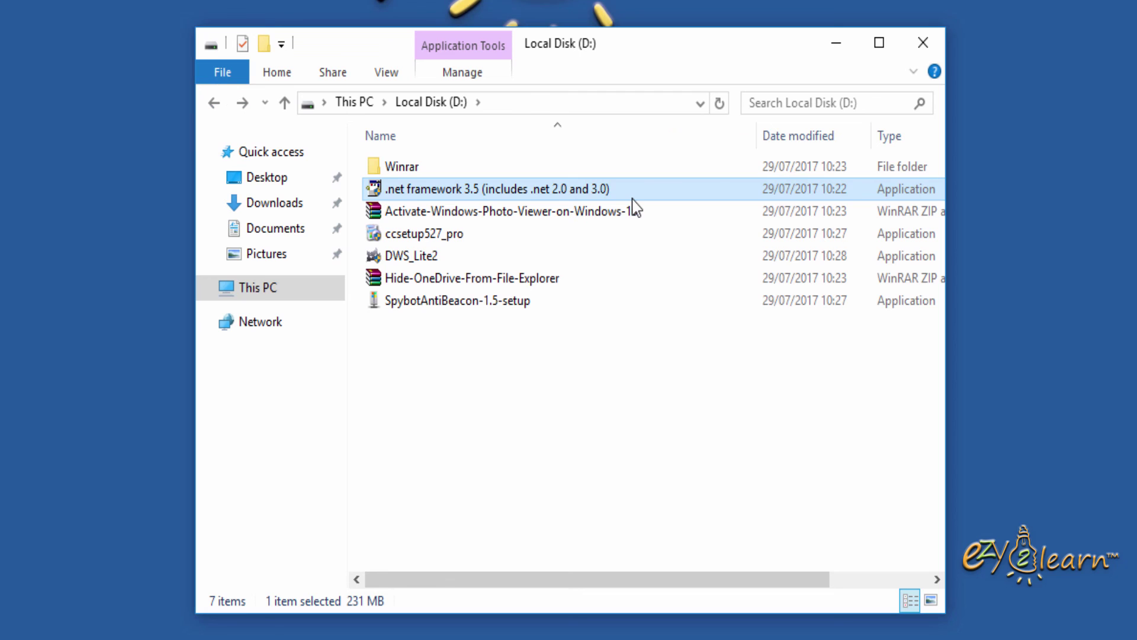